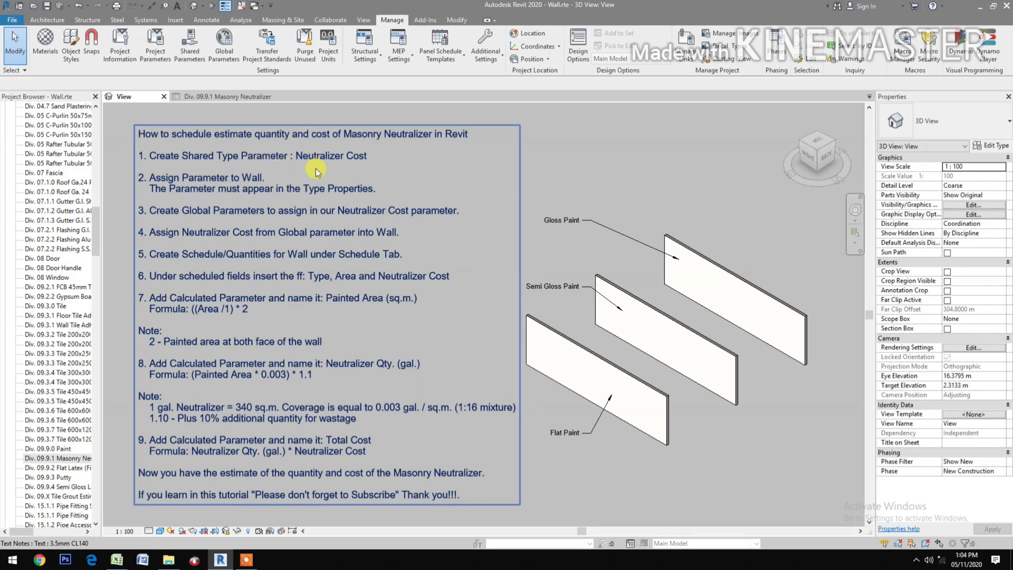
Step: Create a shared parameter named Neutralizer Cost with parameter type Currency in the Tutorial parameter group
click(189, 63)
click(613, 246)
text(Neutralizer Cost)
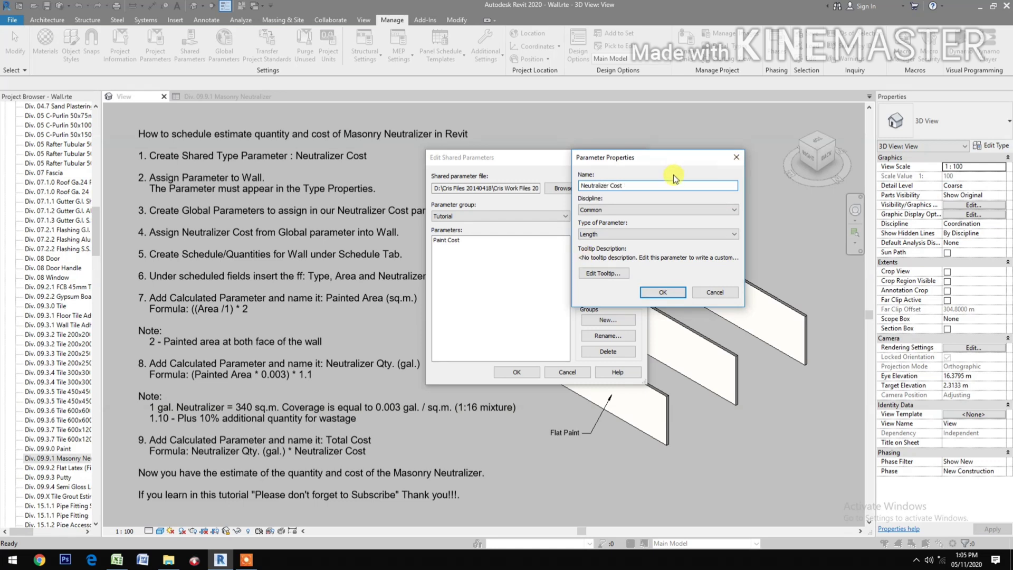
click(645, 235)
click(645, 235)
click(622, 234)
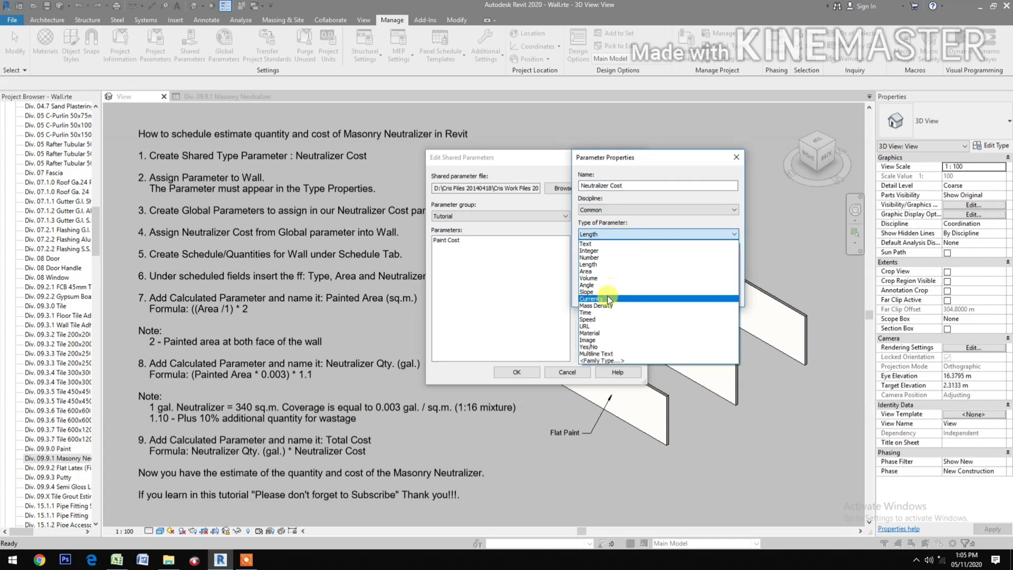
click(612, 291)
click(617, 234)
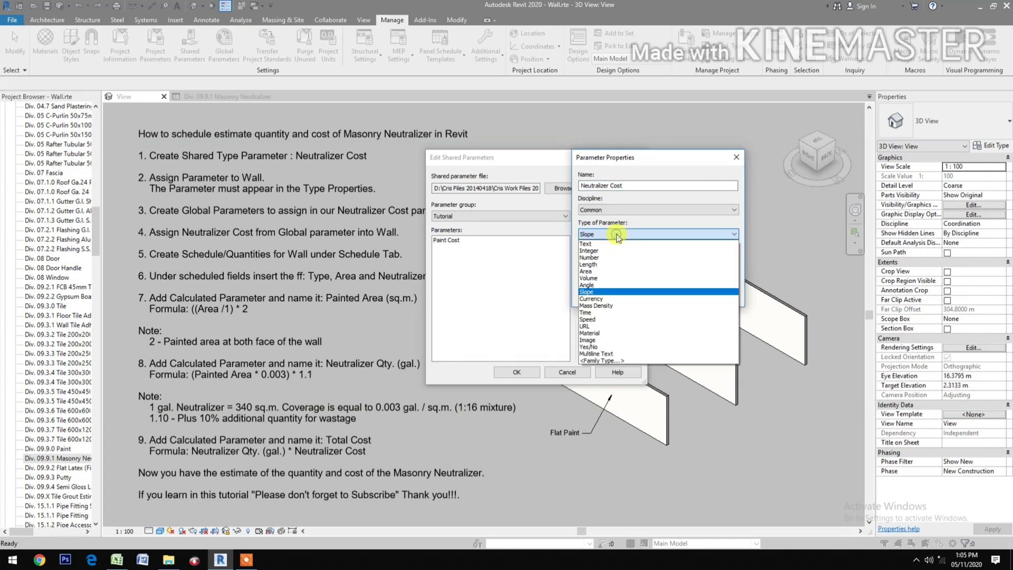
click(609, 298)
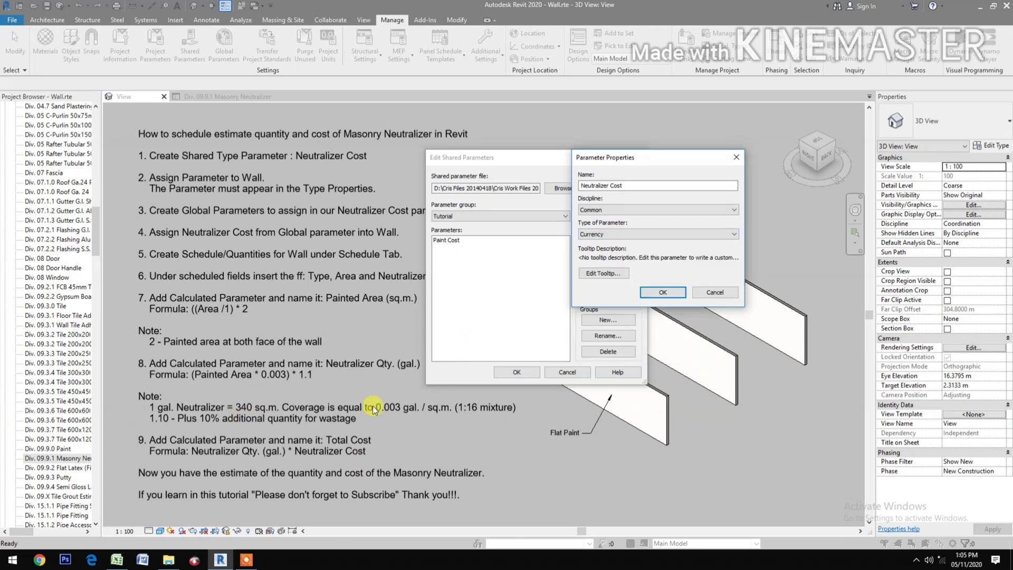
click(668, 292)
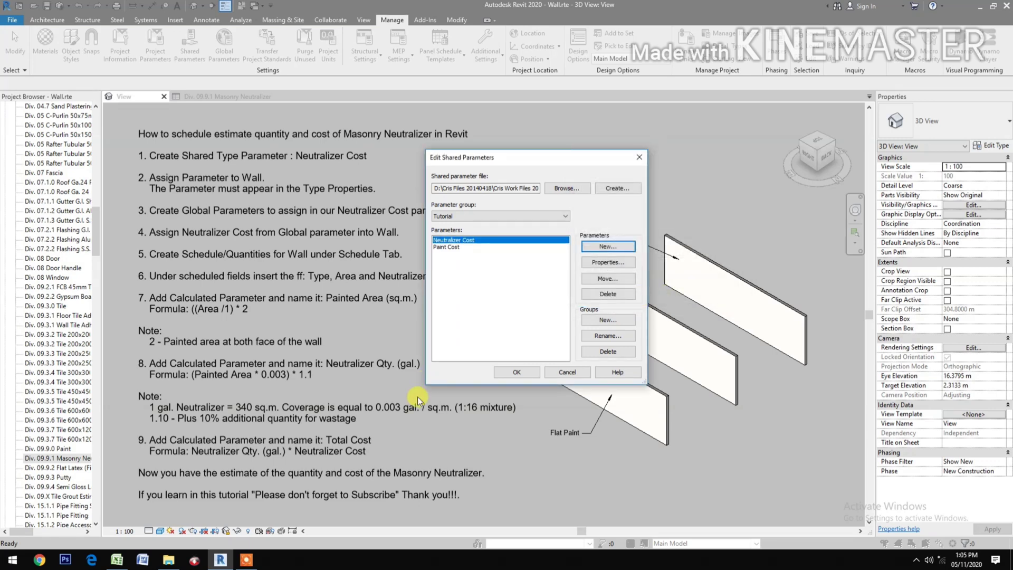
click(508, 373)
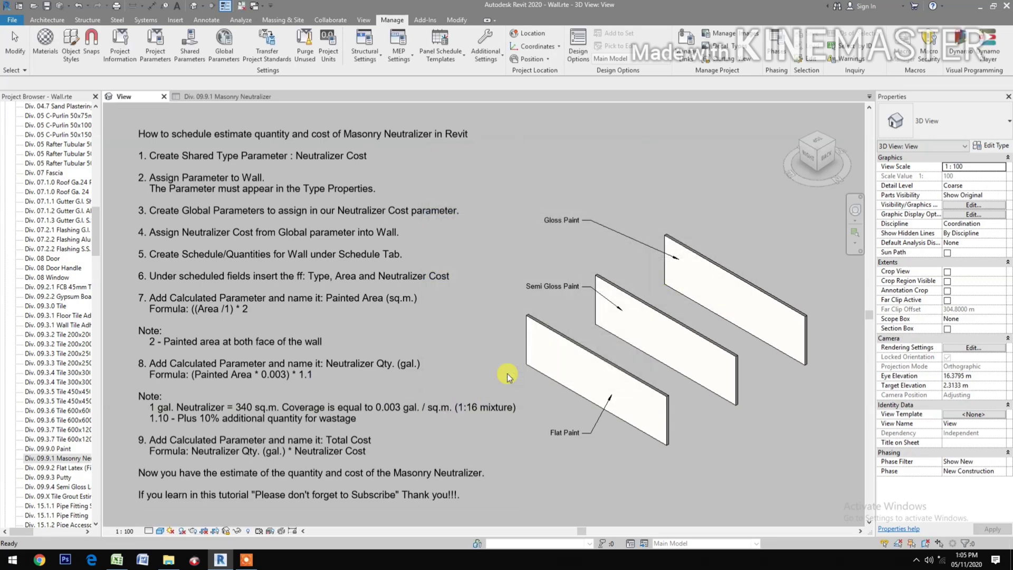
Step: Start a new project parameter based on the shared parameter Neutralizer Cost
click(153, 48)
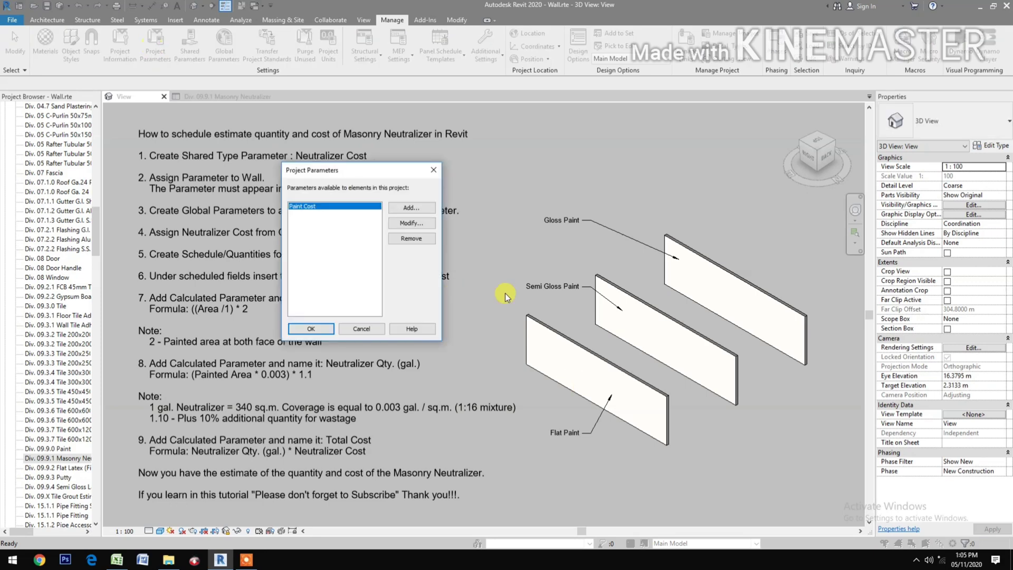
click(402, 211)
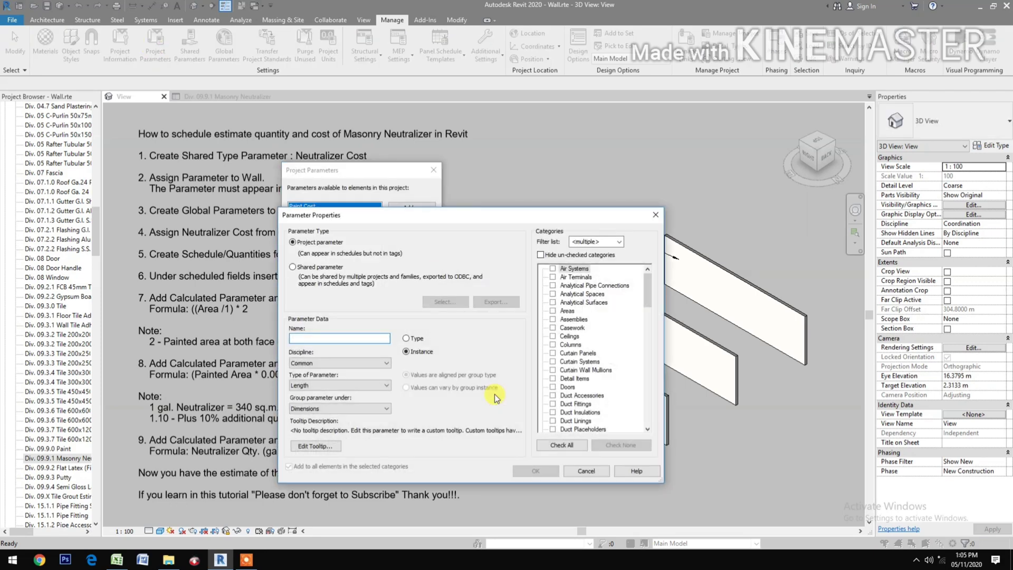
click(323, 267)
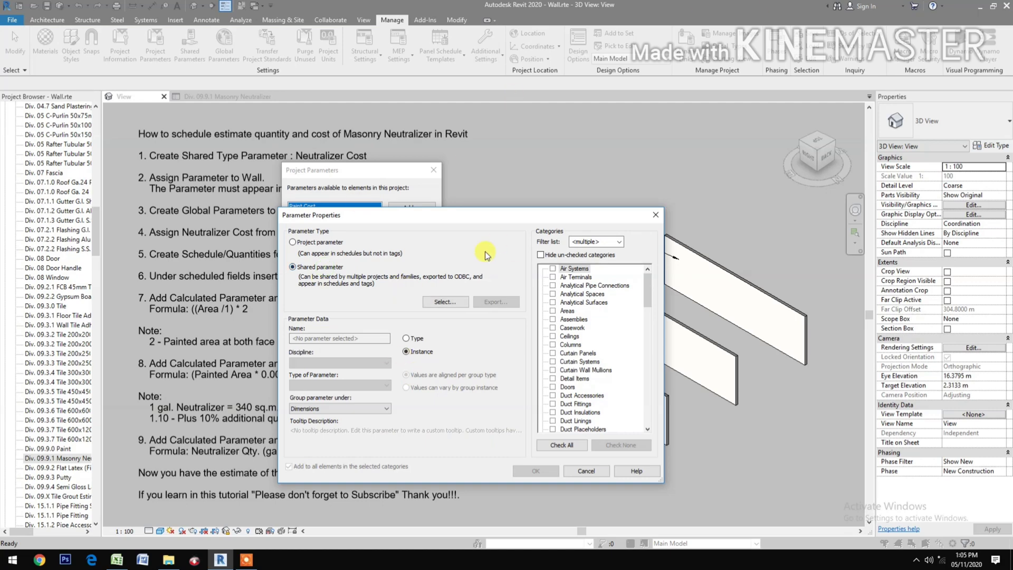
click(438, 301)
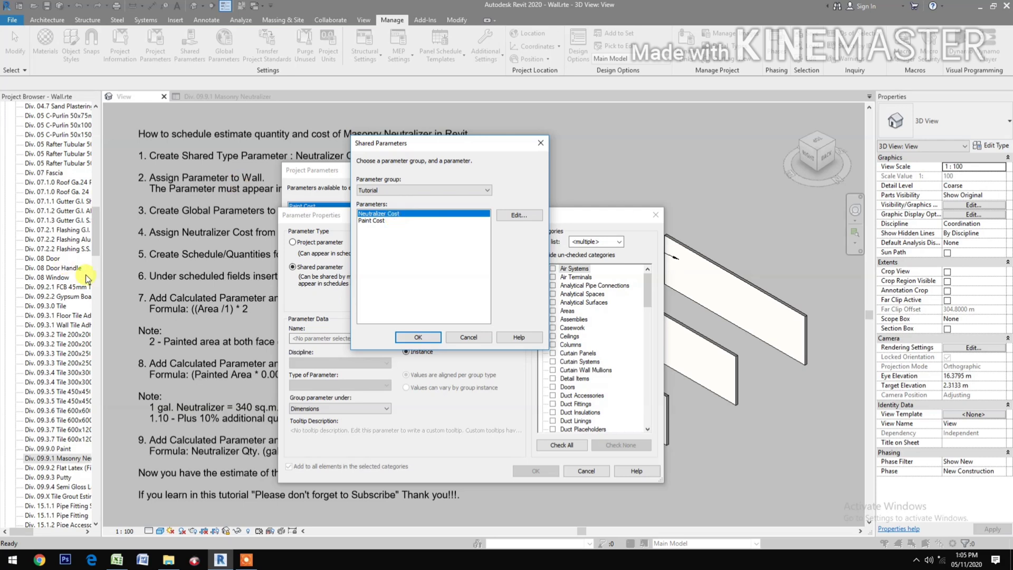
click(438, 339)
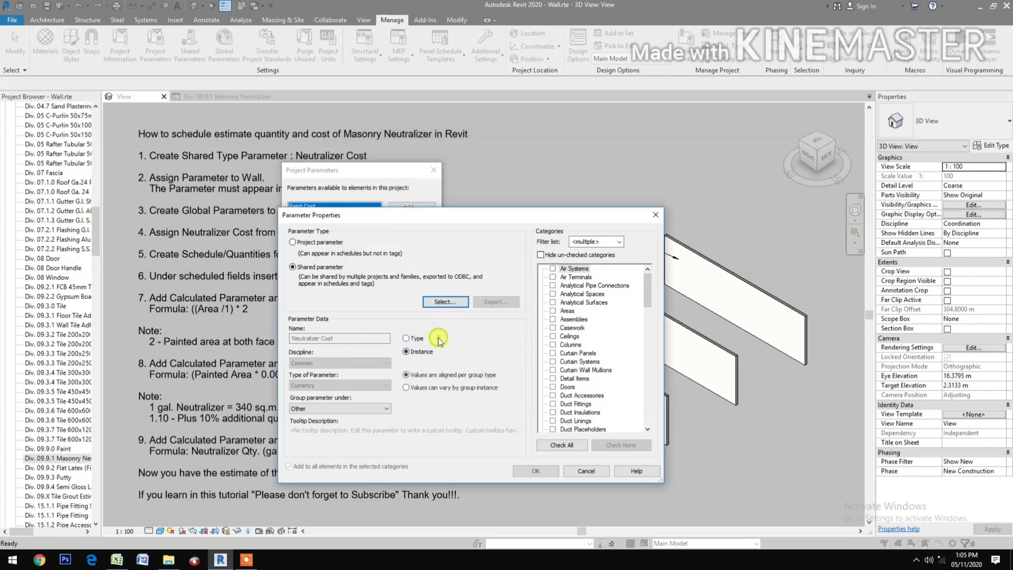
Step: Make the Neutralizer Cost project parameter a Type parameter grouped under Identity Data and assign it to the Walls category
click(406, 338)
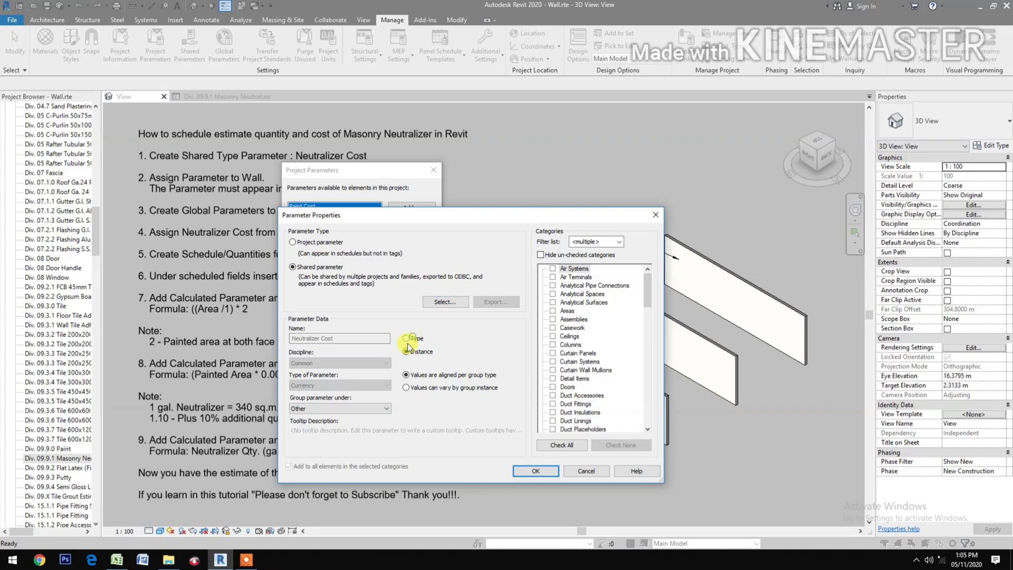
click(343, 408)
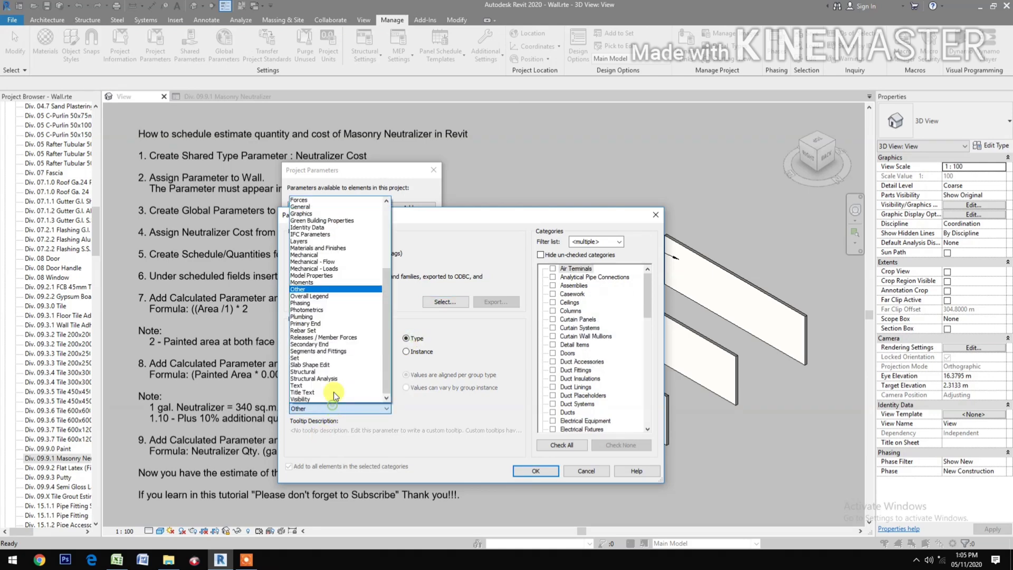
click(328, 227)
scroll(586, 333, down, 10)
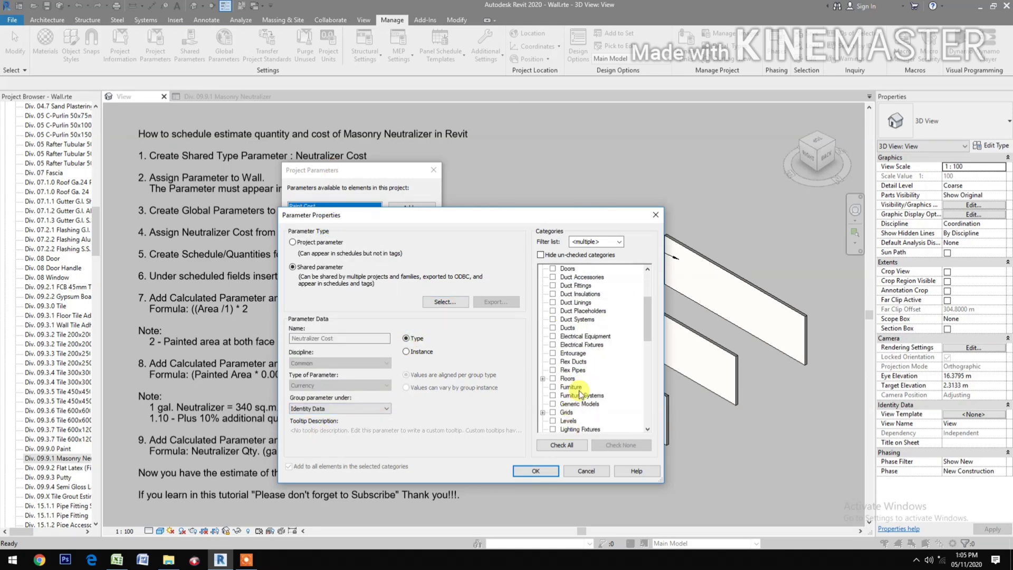
scroll(569, 370, down, 6)
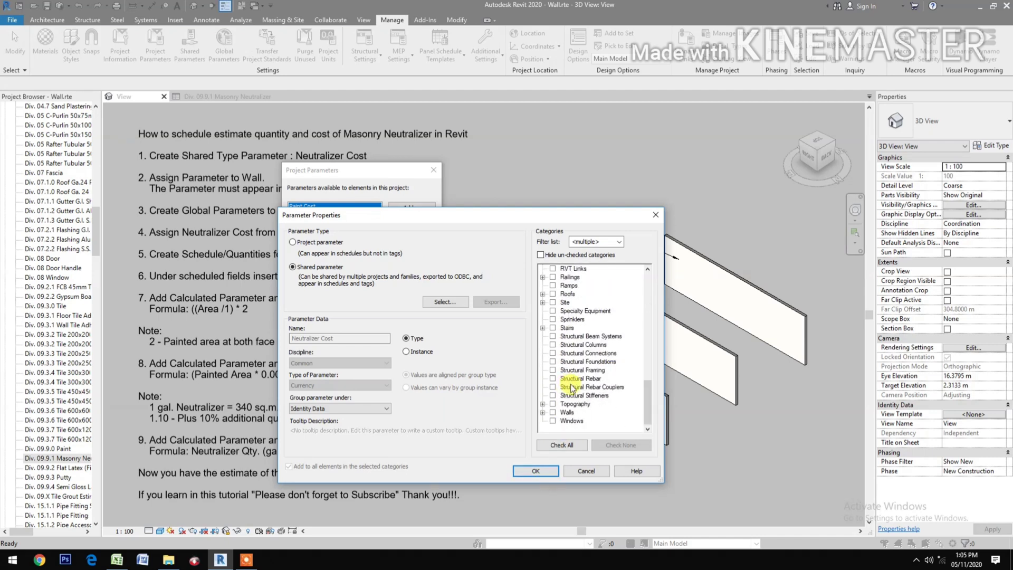
click(552, 412)
click(535, 470)
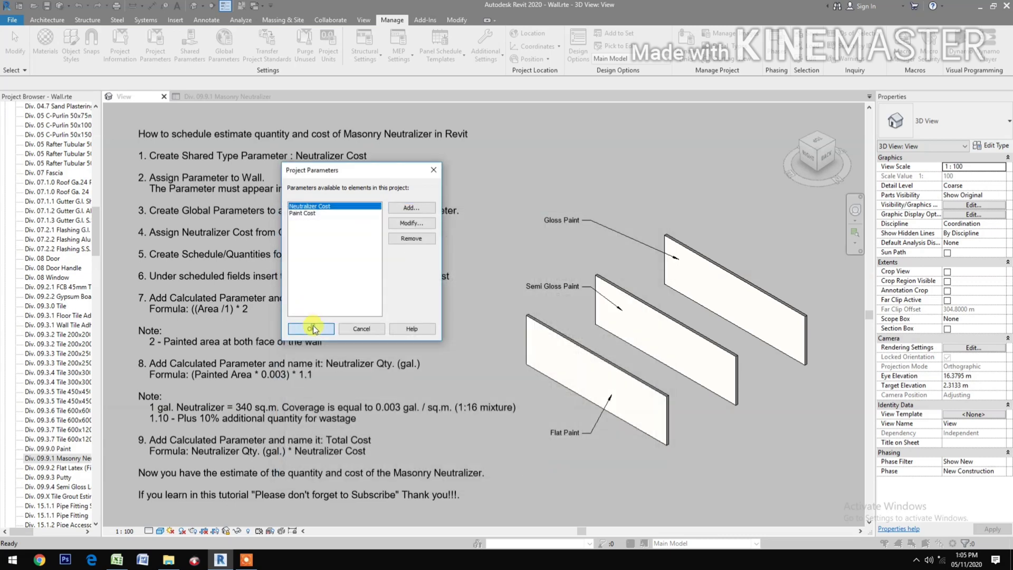
click(311, 327)
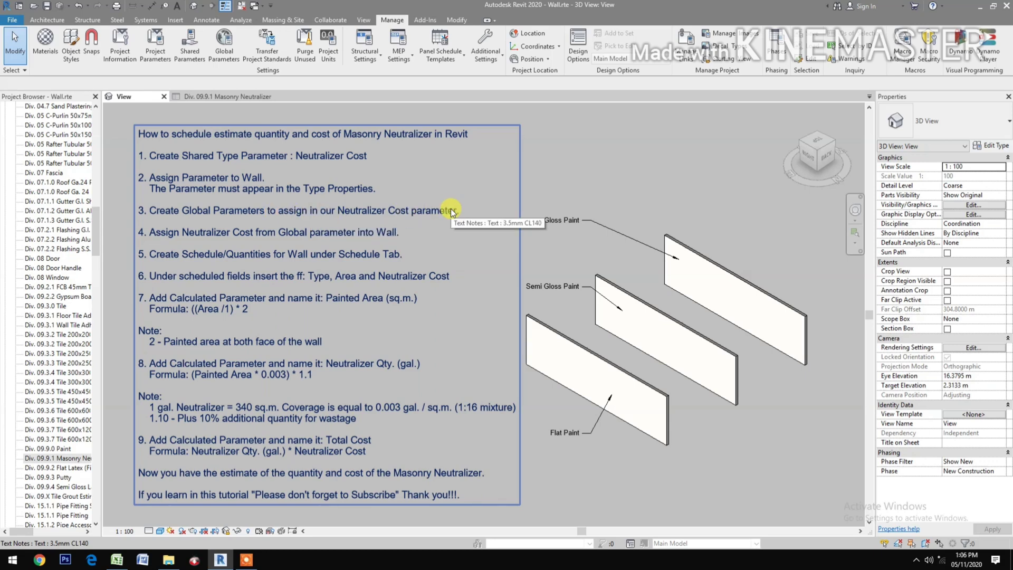
Step: Create a global parameter named Neutralizer Cost of type Currency, grouped under Identity Data
click(231, 49)
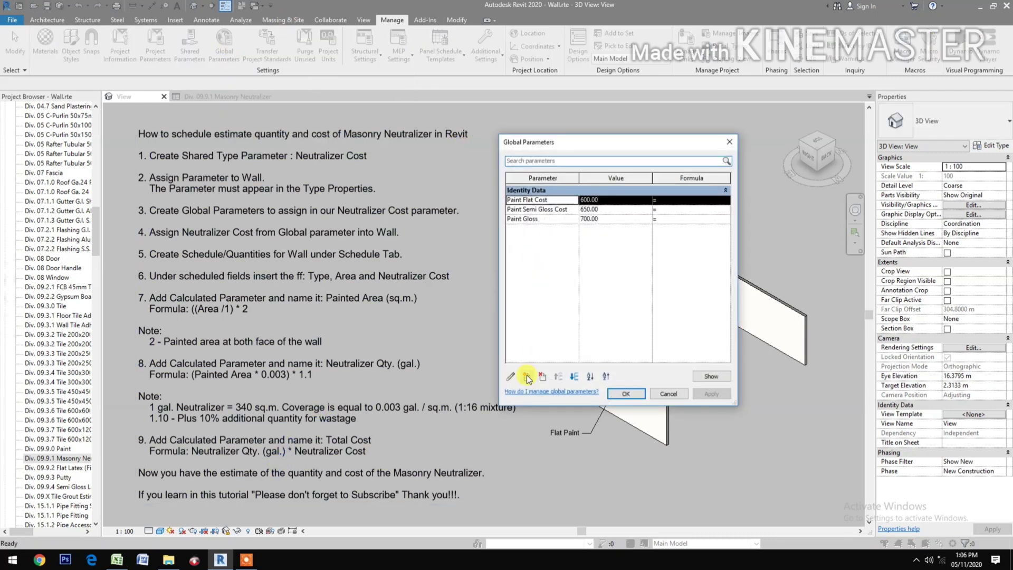
click(527, 375)
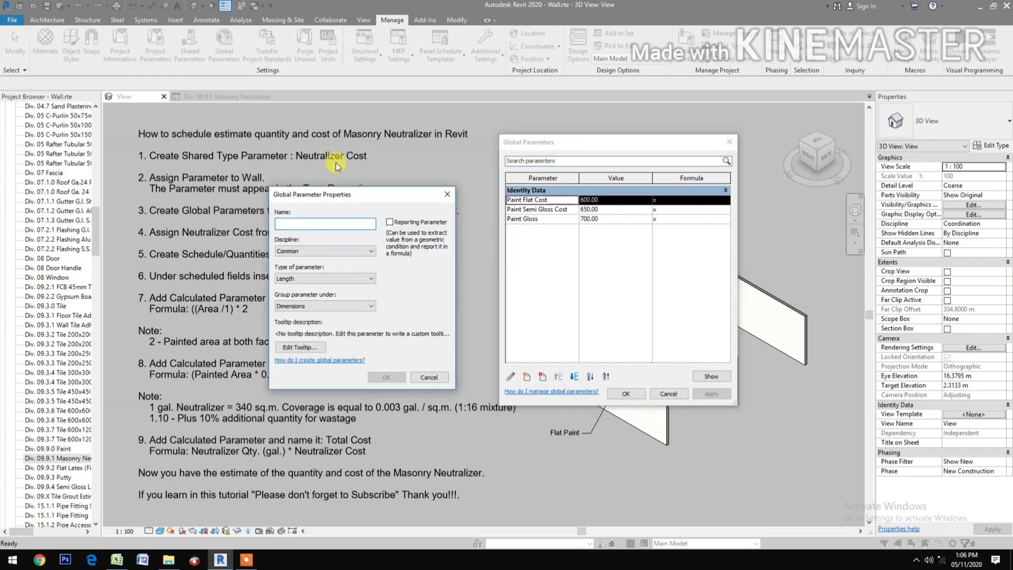
drag(352, 194, 623, 245)
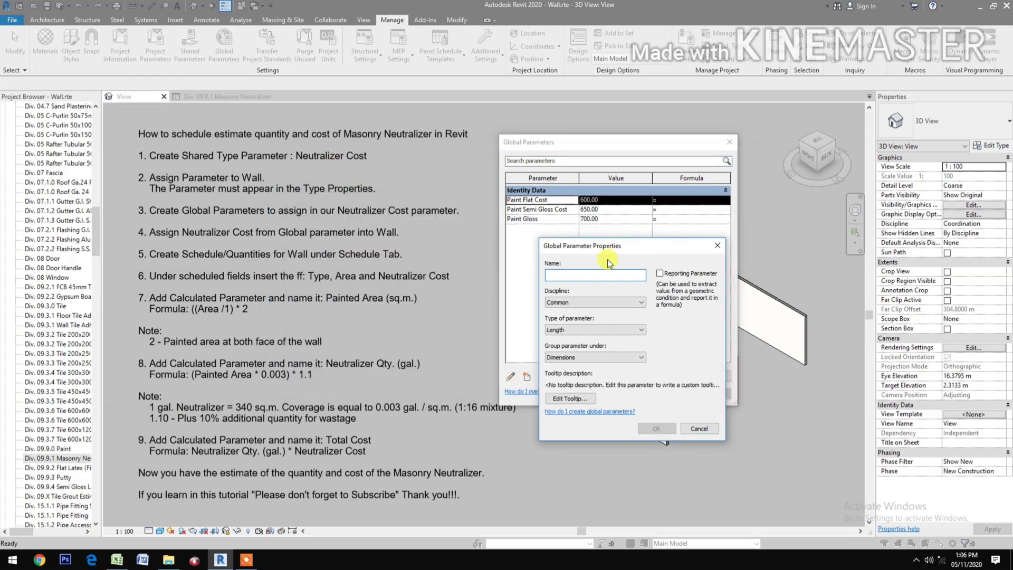
text(Neutralizer Cost)
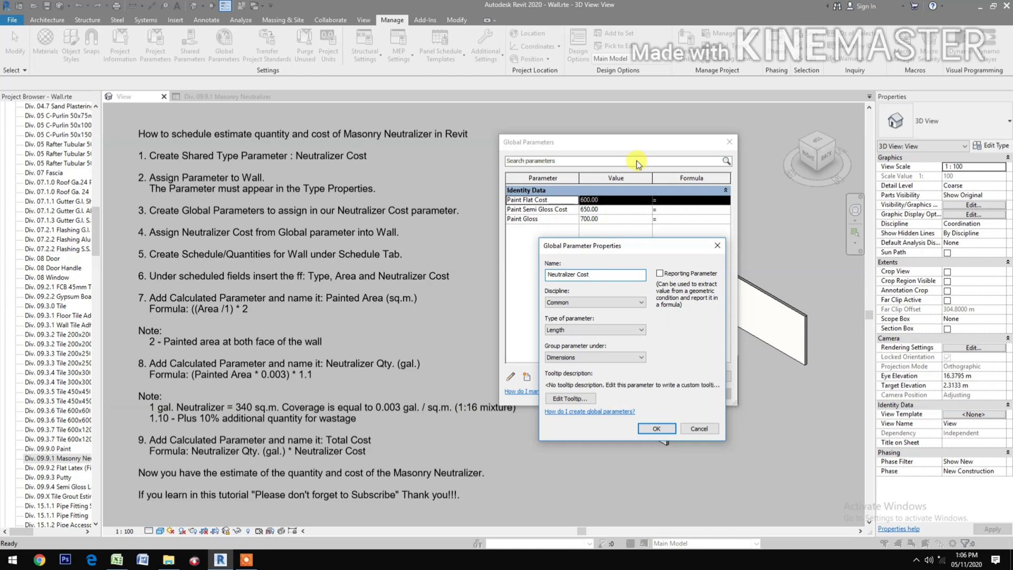
click(594, 329)
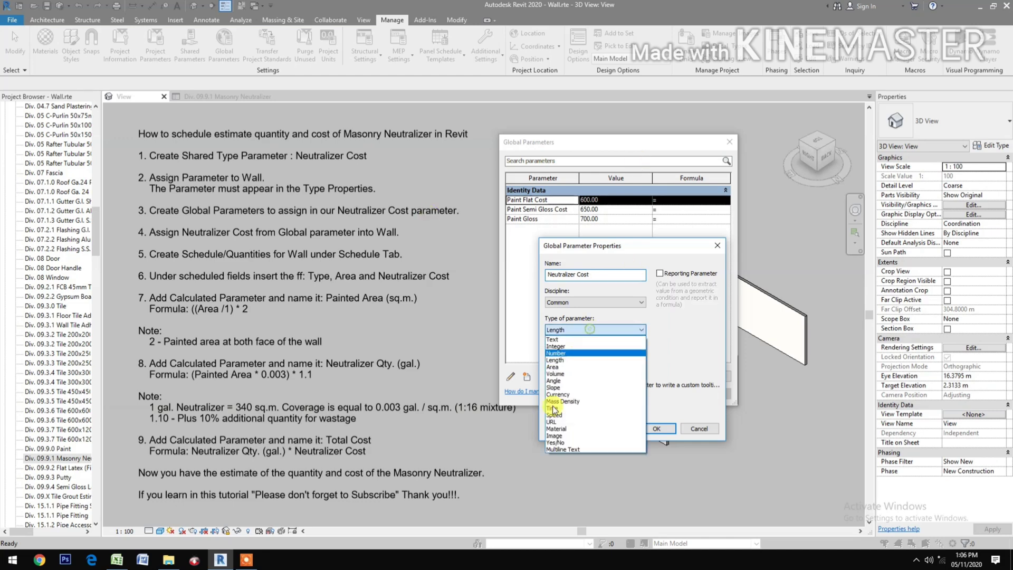
click(583, 394)
click(598, 357)
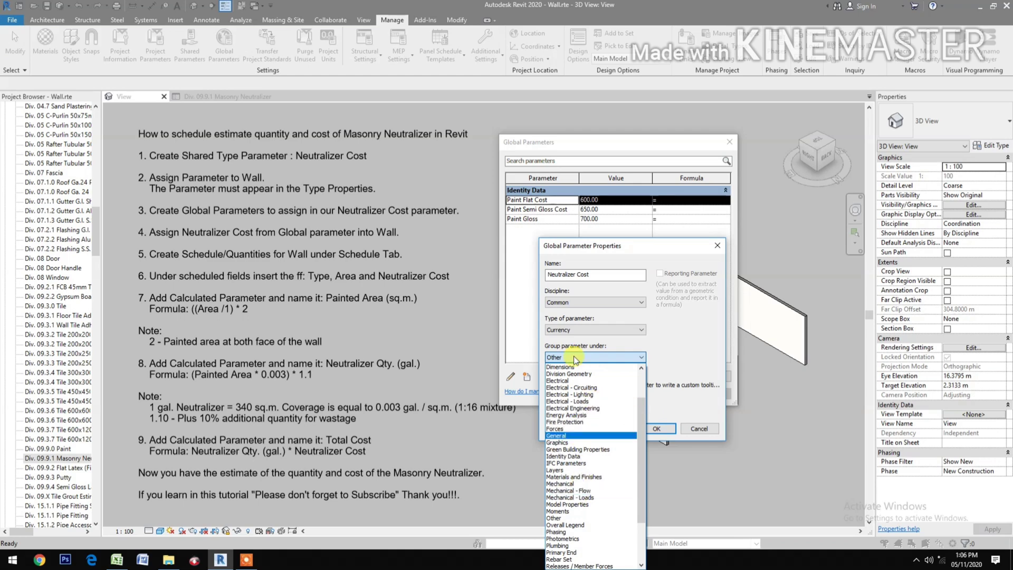
scroll(581, 412, up, 2)
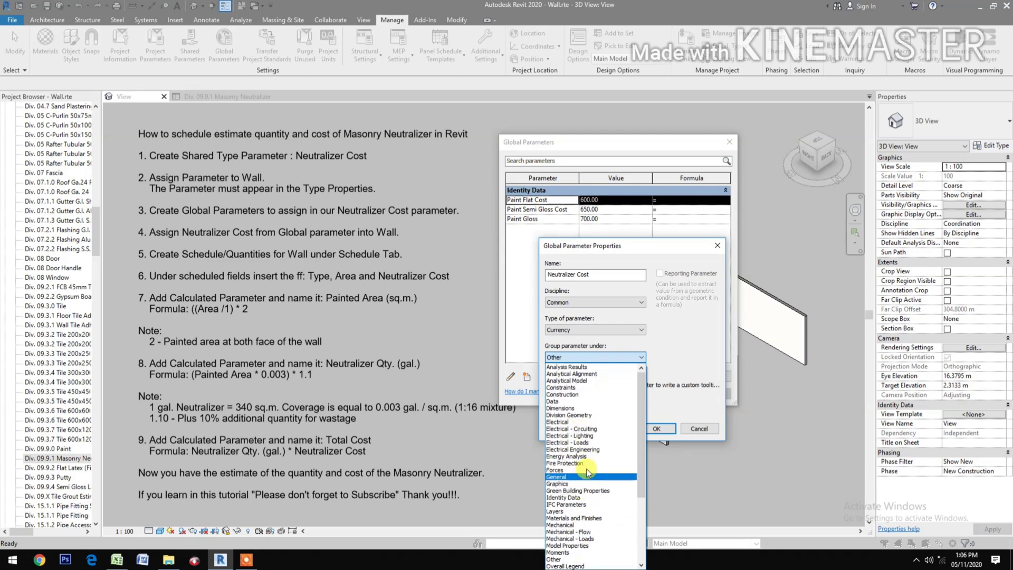
click(584, 498)
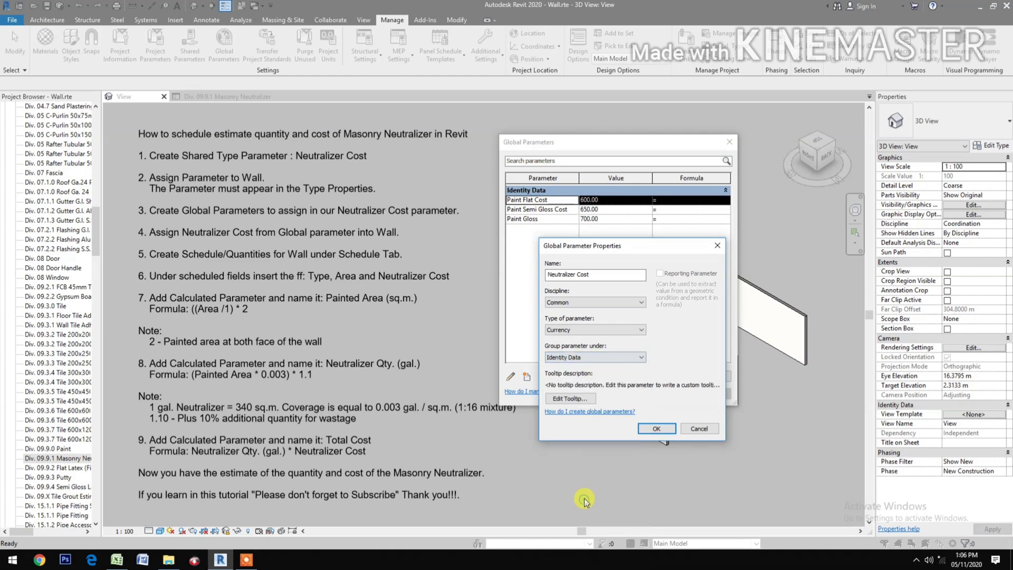
click(646, 427)
click(671, 429)
Step: Set the Neutralizer Cost global parameter's value to 500 and apply it
click(607, 234)
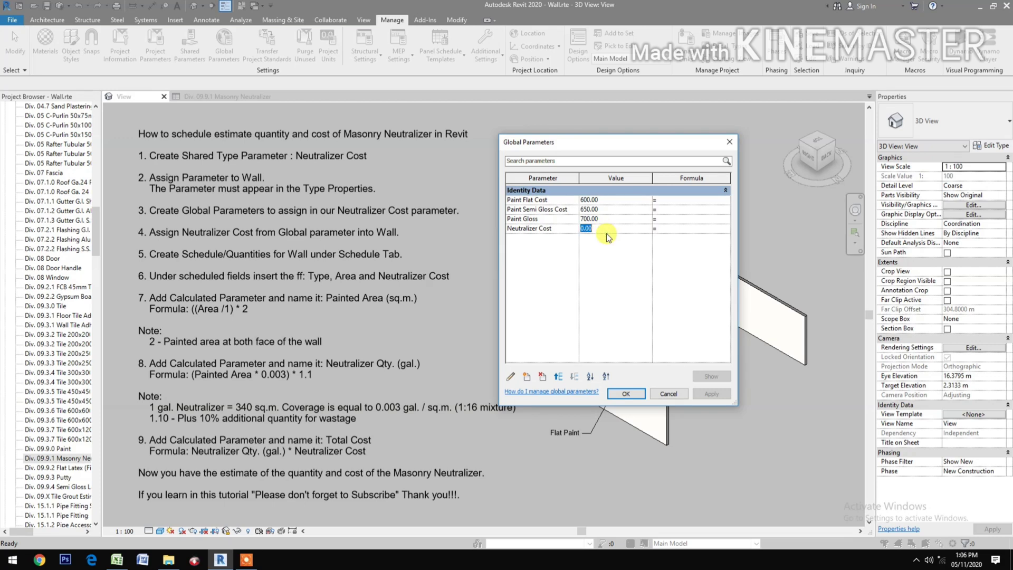
text(5)
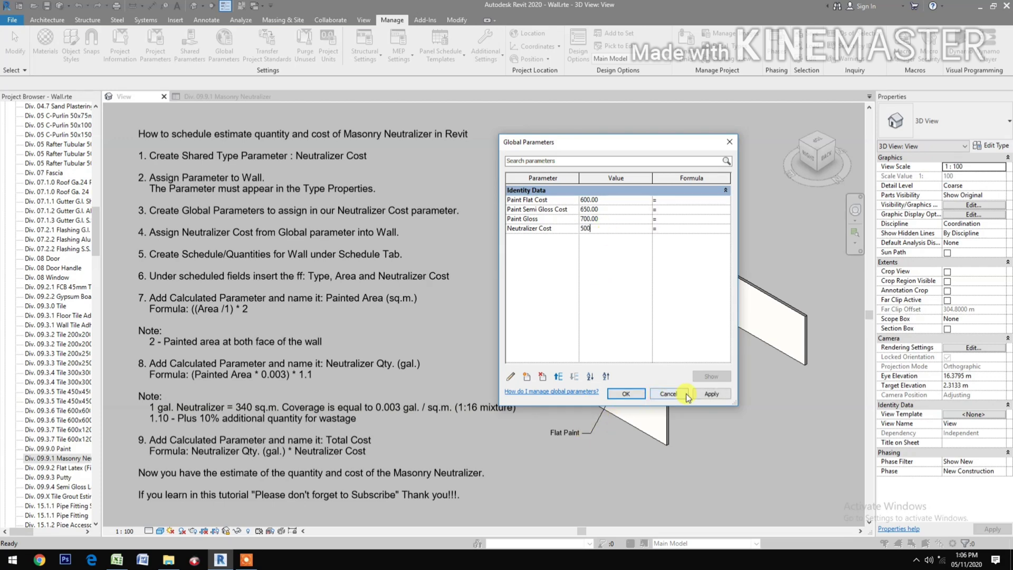
click(710, 404)
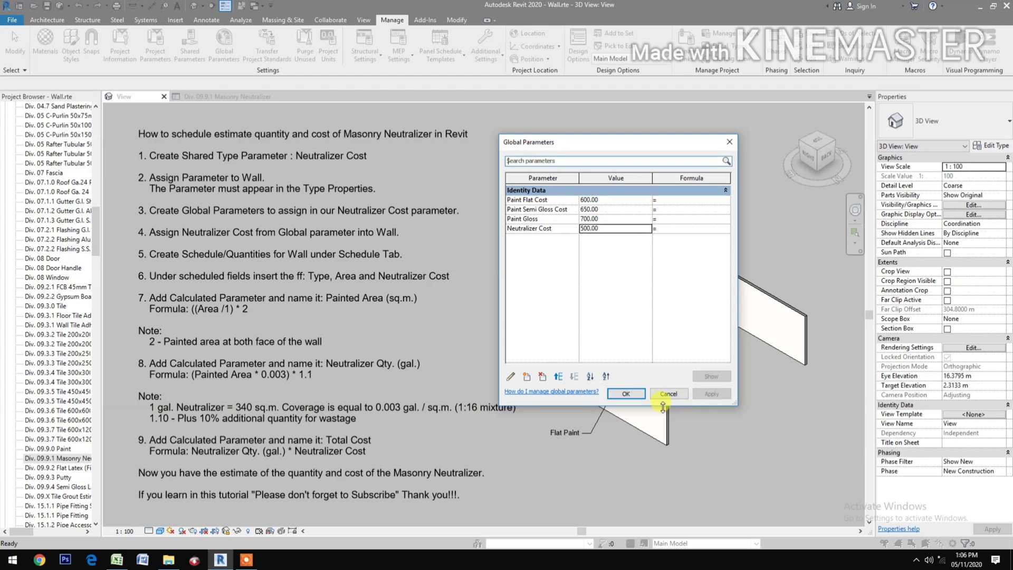
click(618, 394)
Step: Associate the Neutralizer Cost type parameter of the Flat Paint wall with the Neutralizer Cost global parameter
click(151, 239)
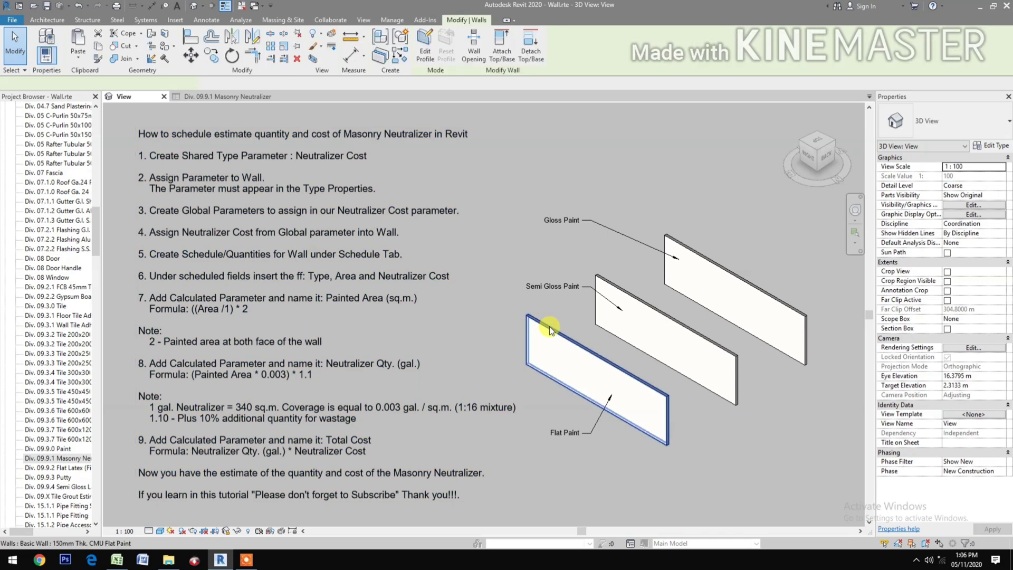
click(549, 327)
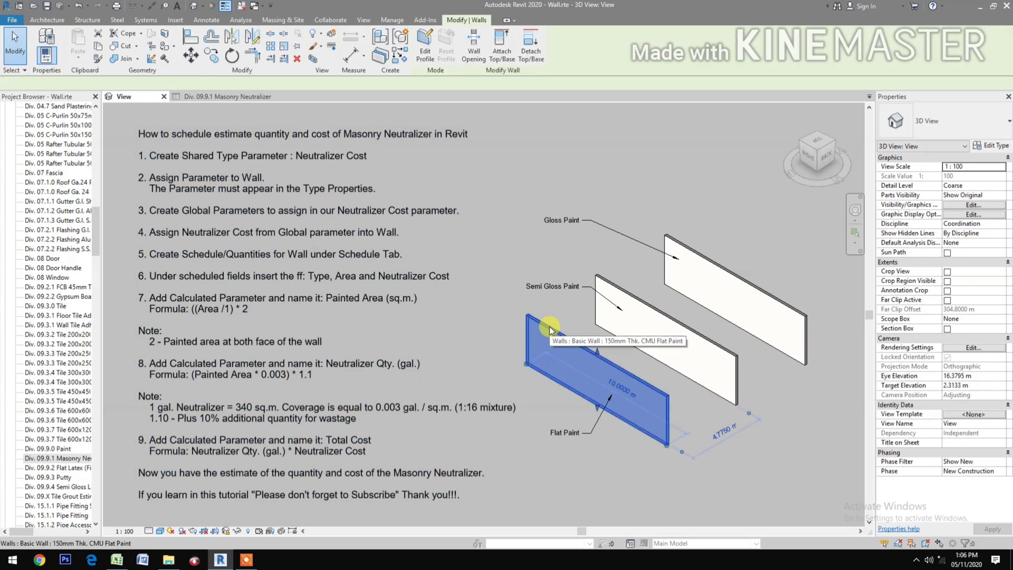
click(995, 150)
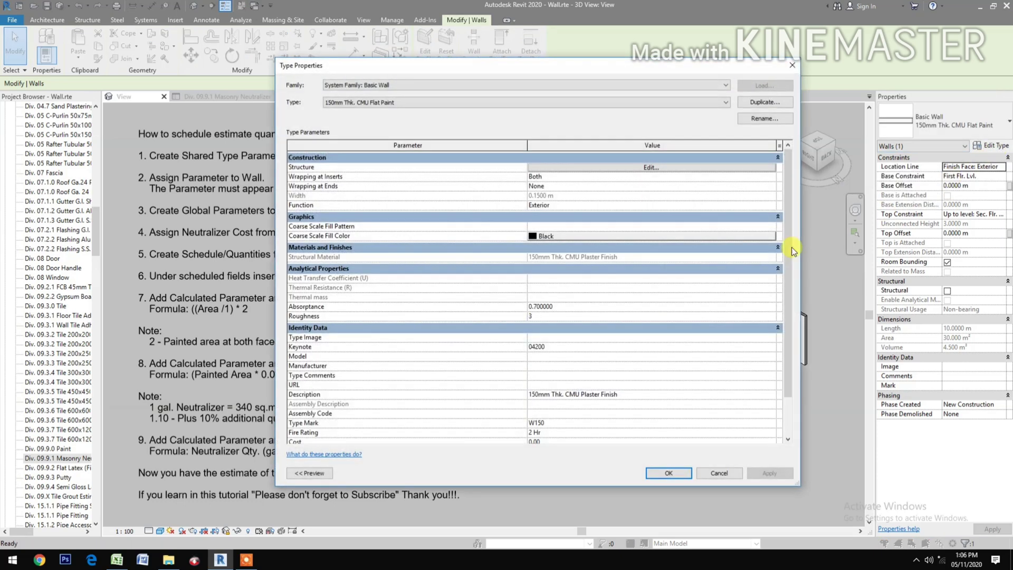
scroll(703, 325, down, 3)
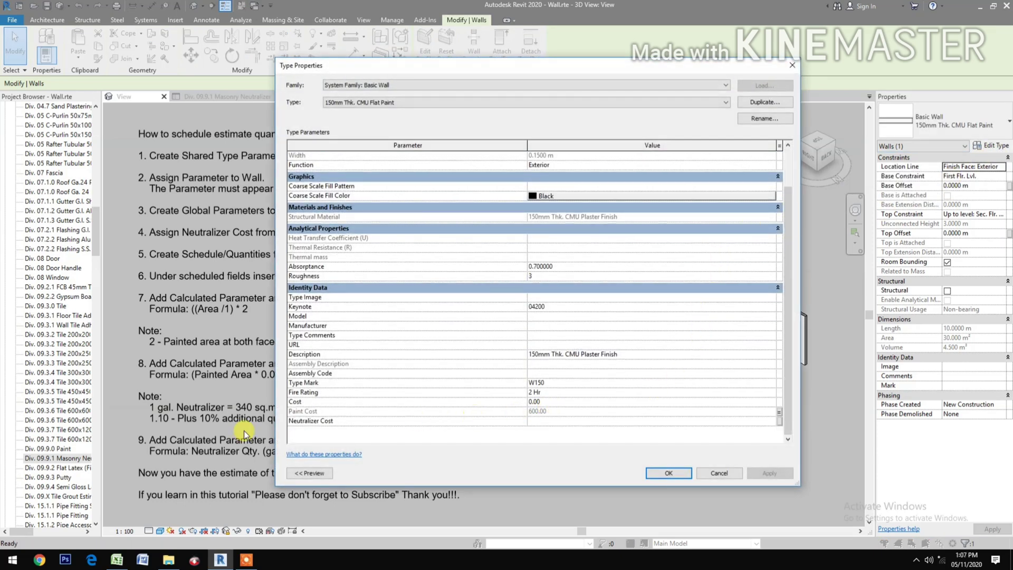
click(778, 420)
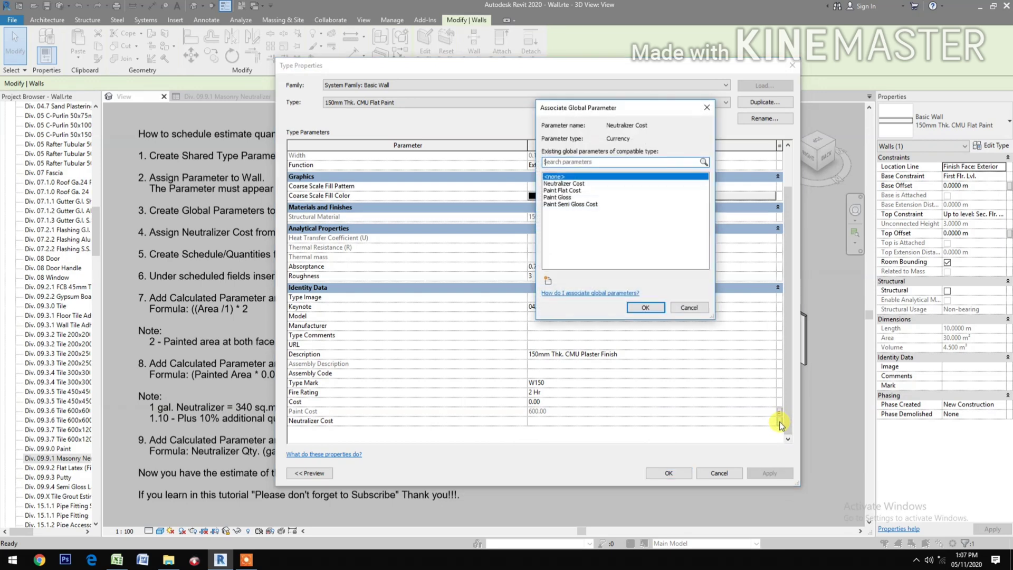
click(575, 184)
click(642, 311)
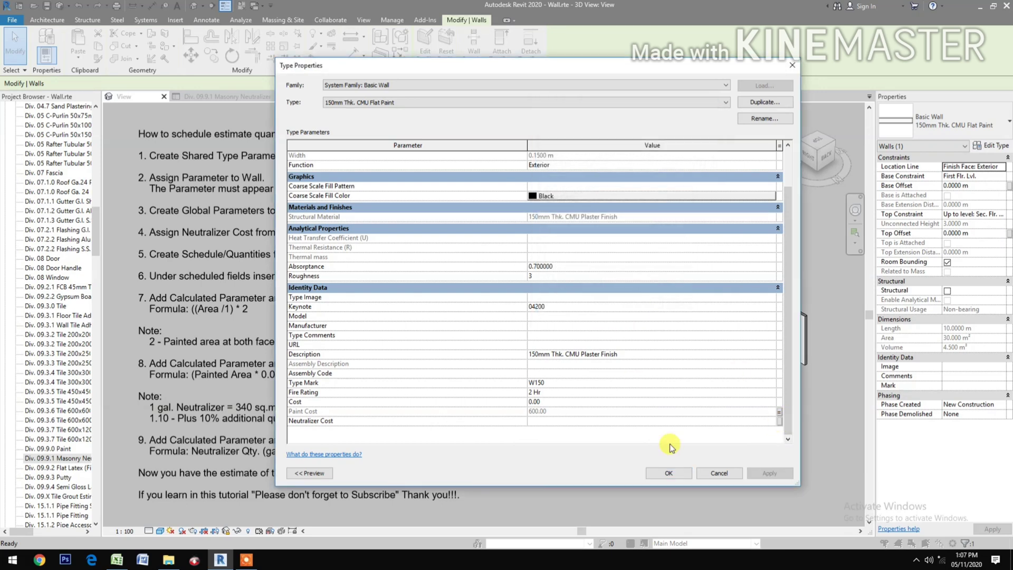
click(668, 473)
click(667, 472)
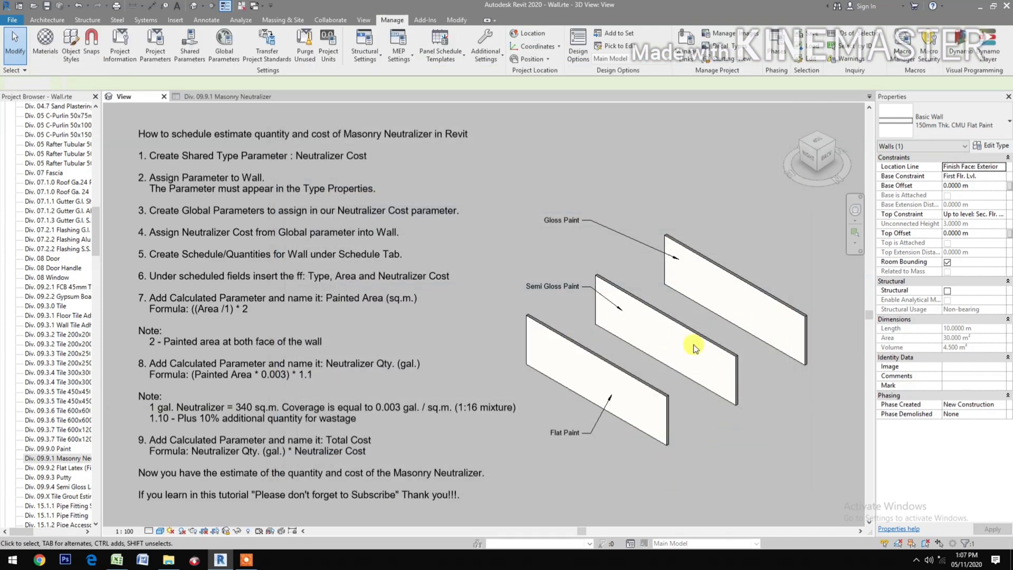
Step: Associate the Neutralizer Cost type parameter of the Semi Gloss Paint wall with the Neutralizer Cost global parameter
click(699, 334)
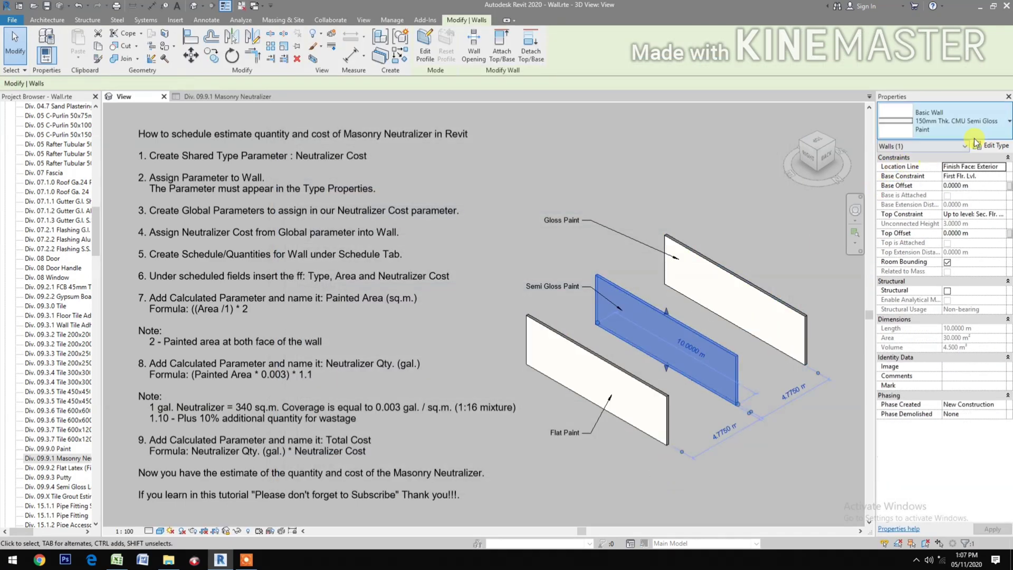
click(990, 146)
scroll(649, 305, down, 2)
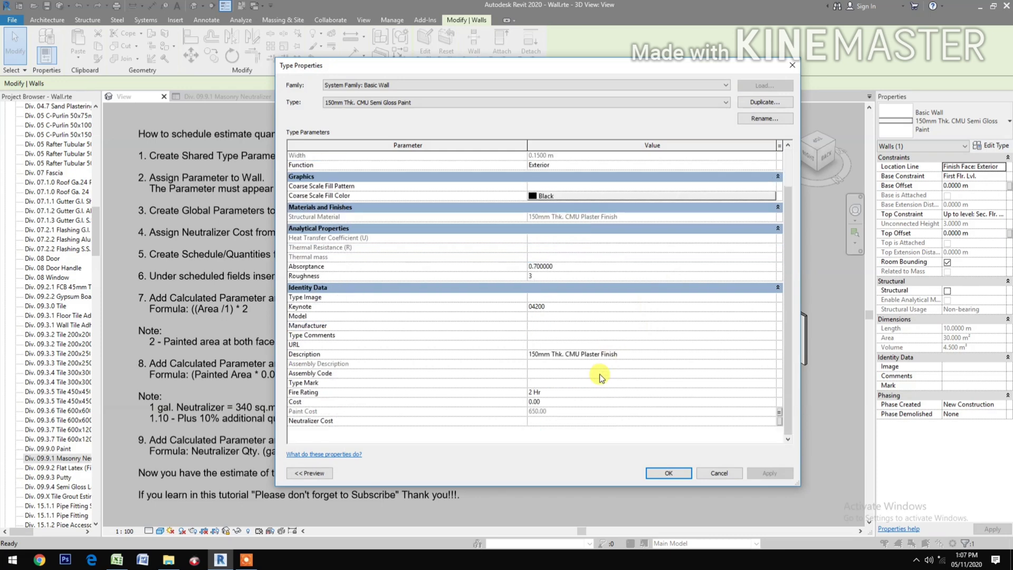
click(780, 420)
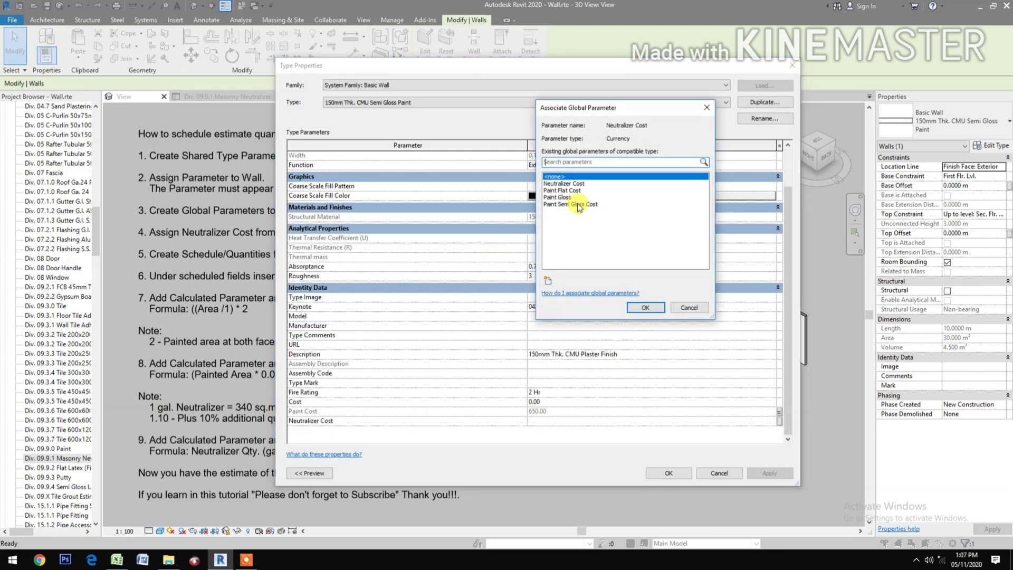
click(575, 183)
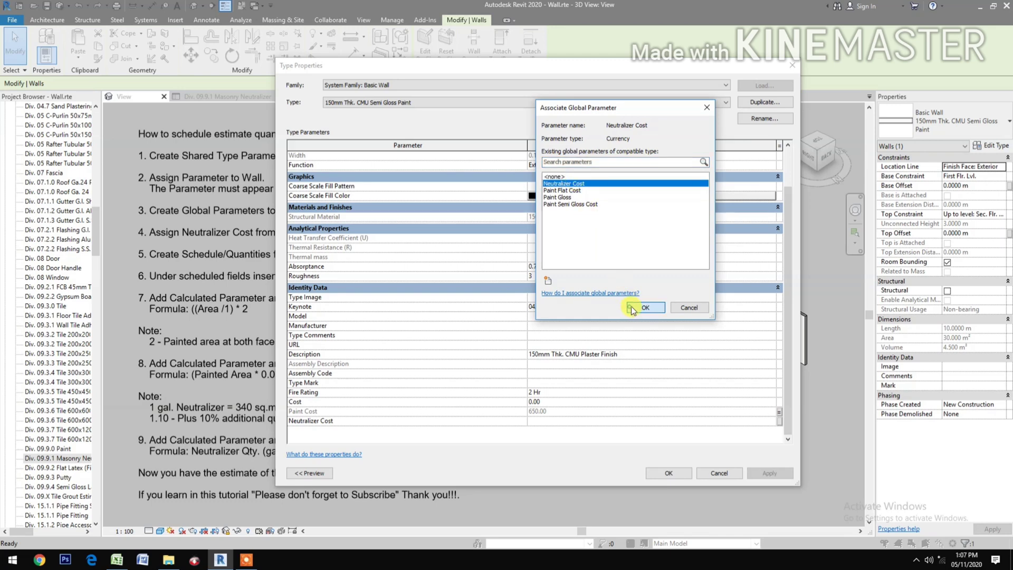
click(636, 307)
click(661, 475)
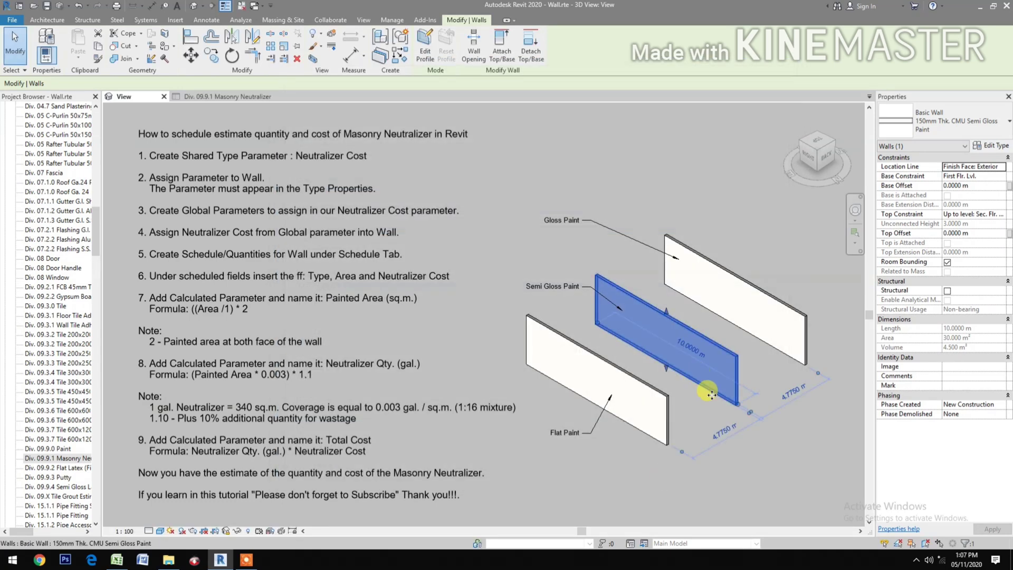
click(990, 145)
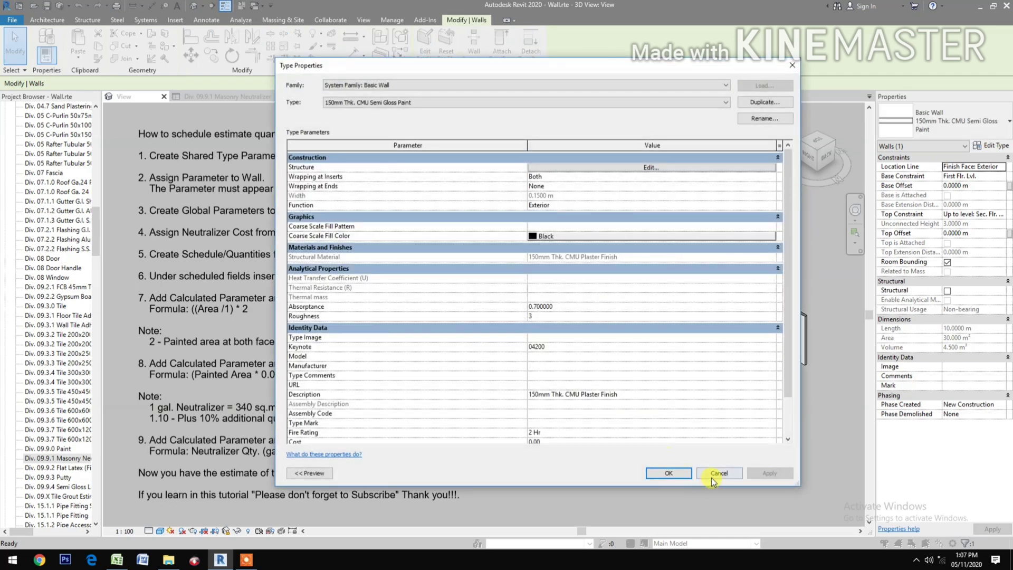
click(712, 474)
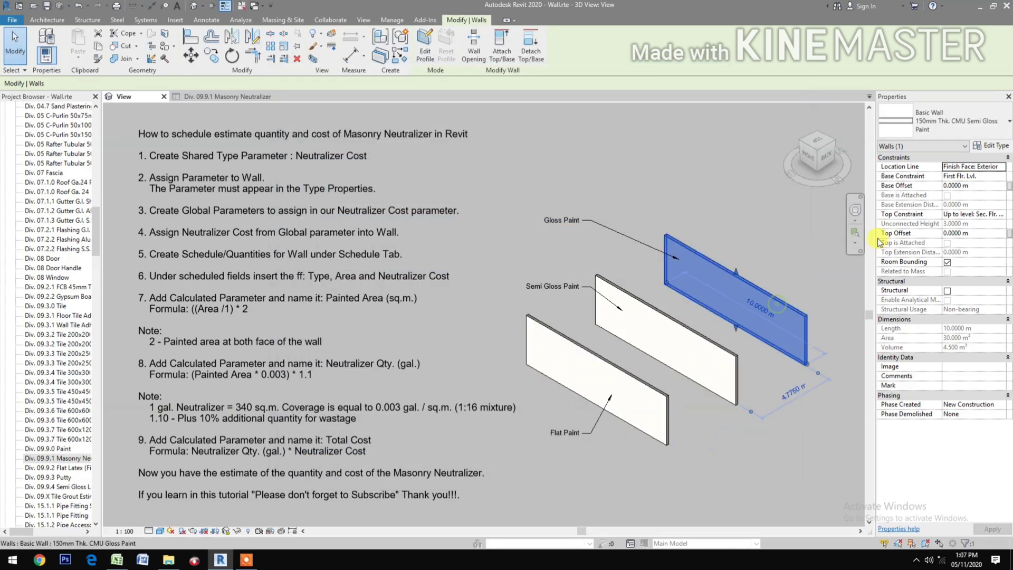
Step: Associate the Neutralizer Cost type parameter of the Gloss Paint wall with the Neutralizer Cost global parameter
click(992, 149)
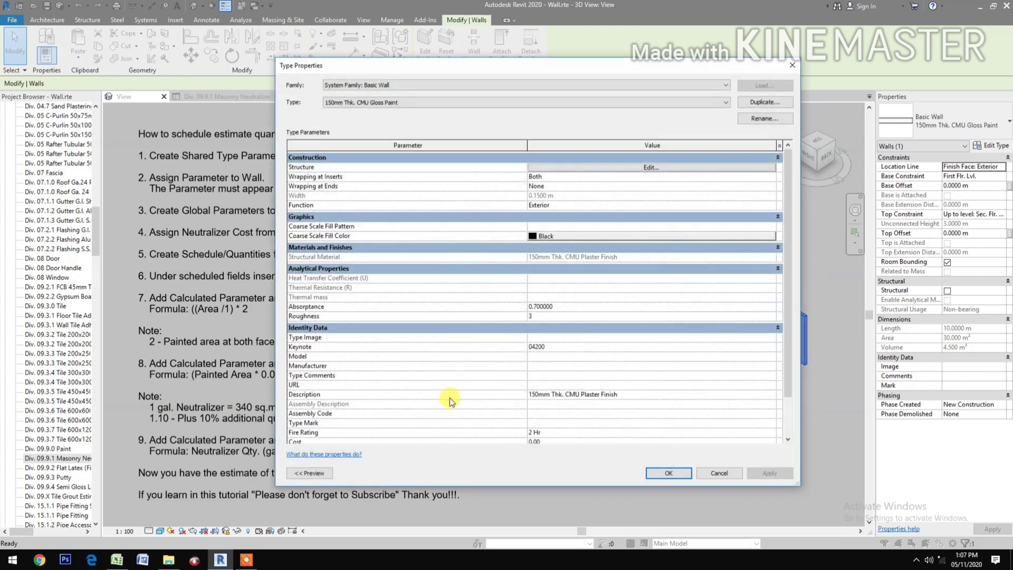
scroll(450, 398, down, 2)
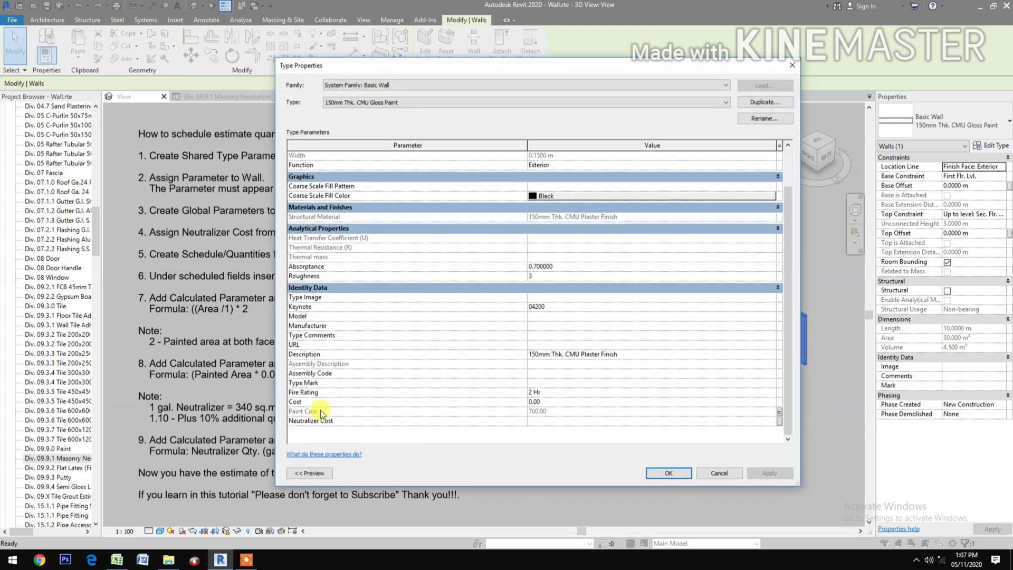
click(779, 420)
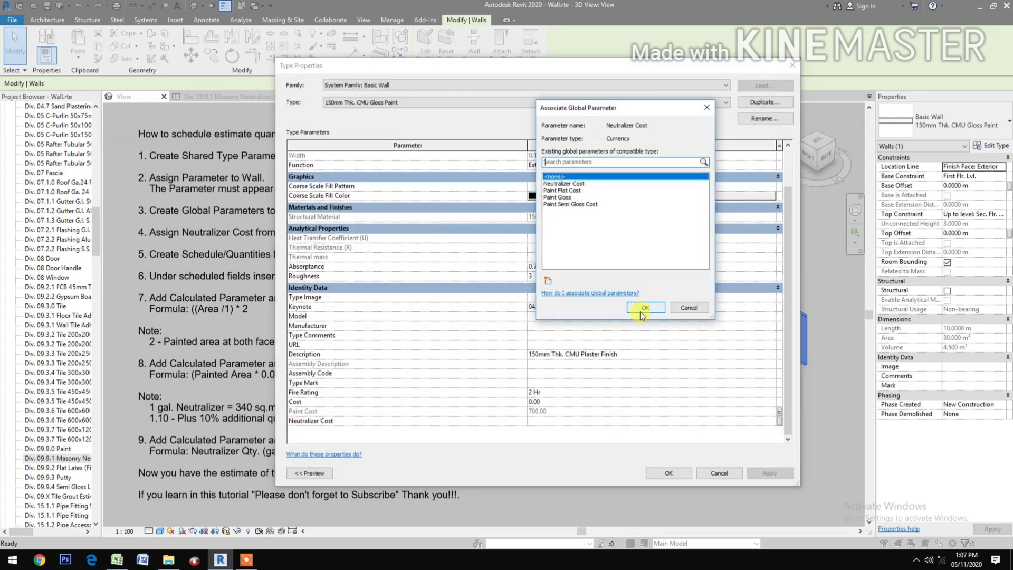
click(572, 182)
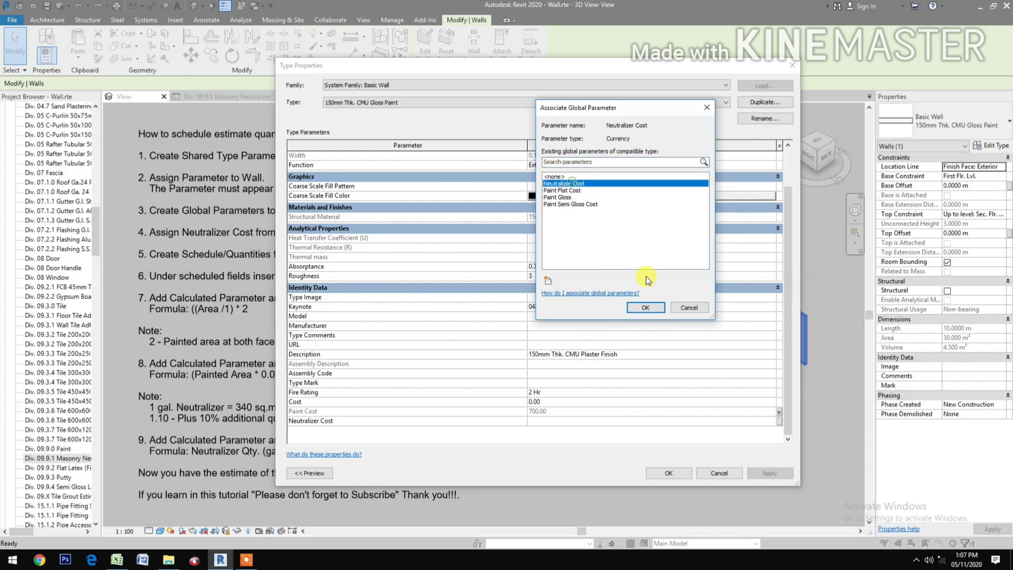
click(654, 307)
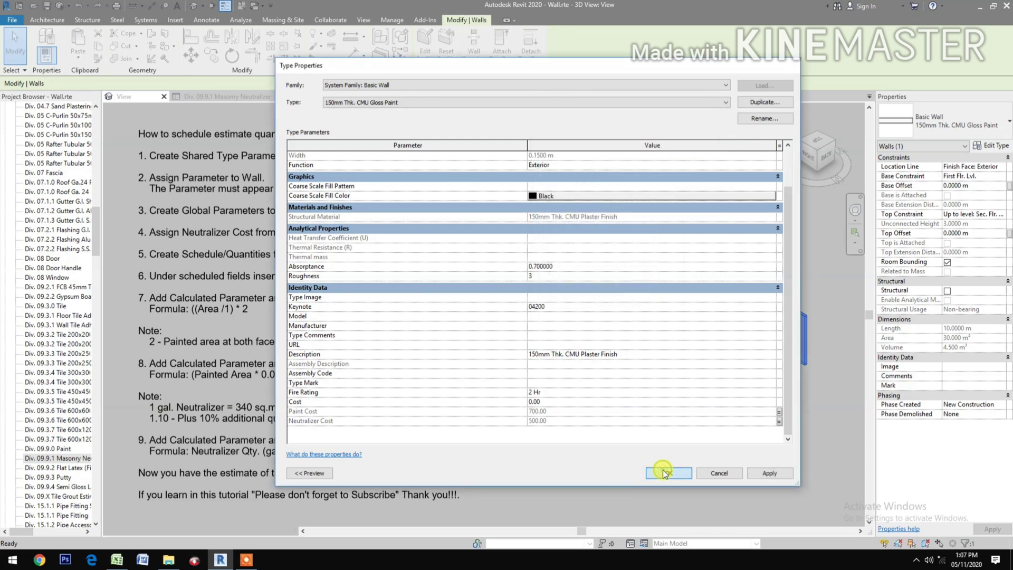
click(663, 471)
click(646, 502)
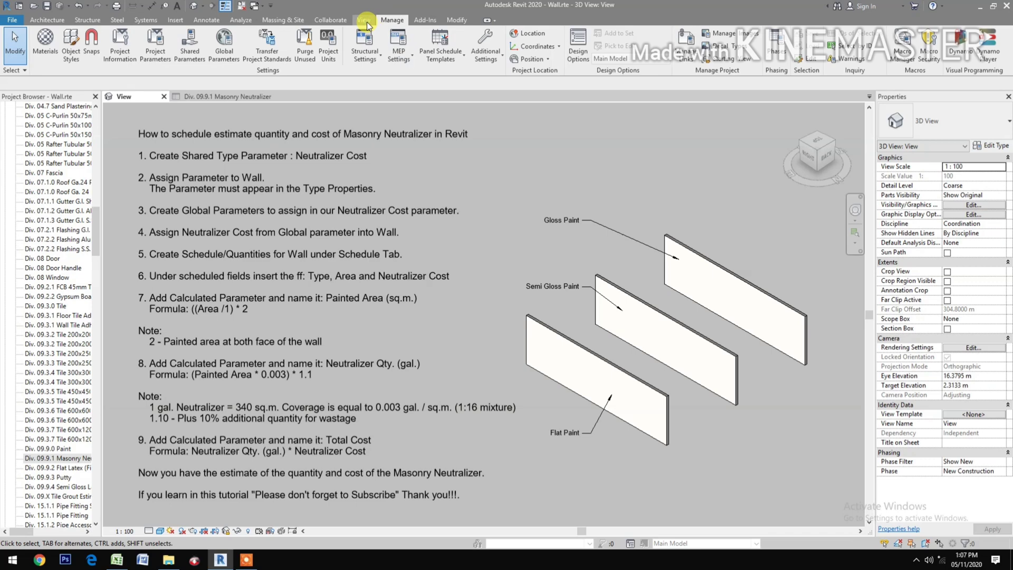
Step: Create a new schedule for the Walls category with the phase set to New Construction
click(366, 20)
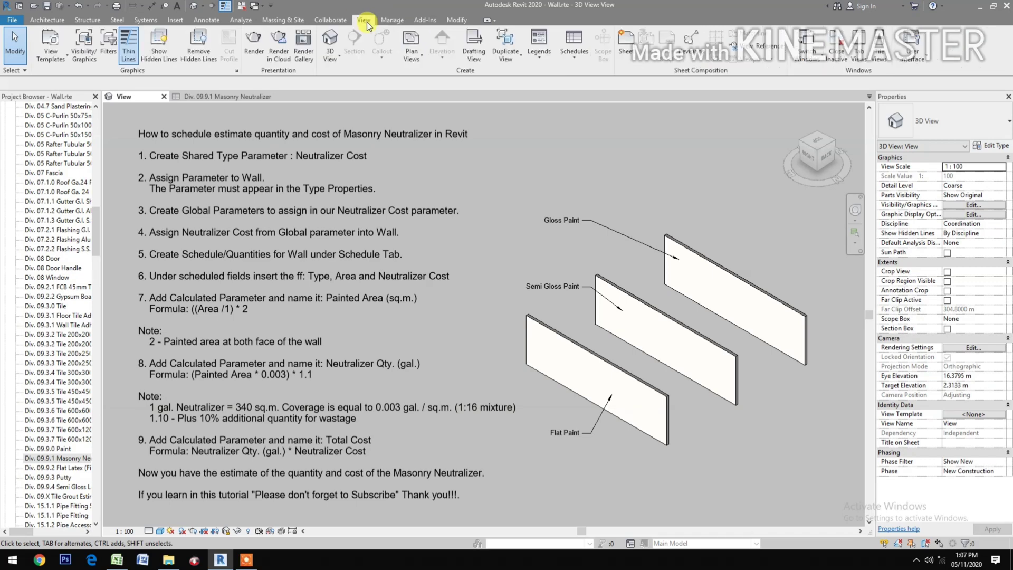
click(575, 56)
click(583, 75)
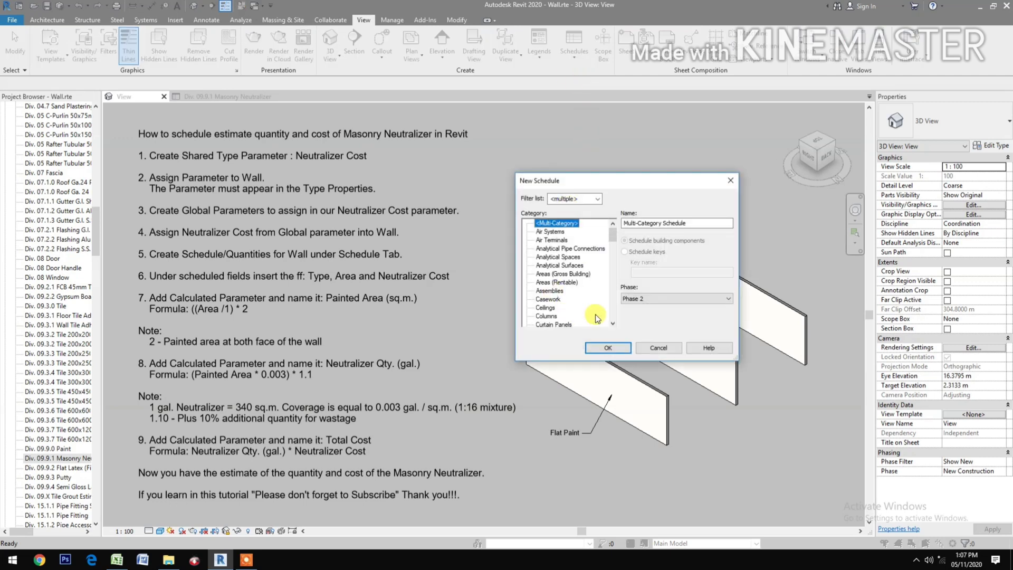
click(635, 299)
click(639, 321)
scroll(571, 284, down, 2)
scroll(571, 285, down, 3)
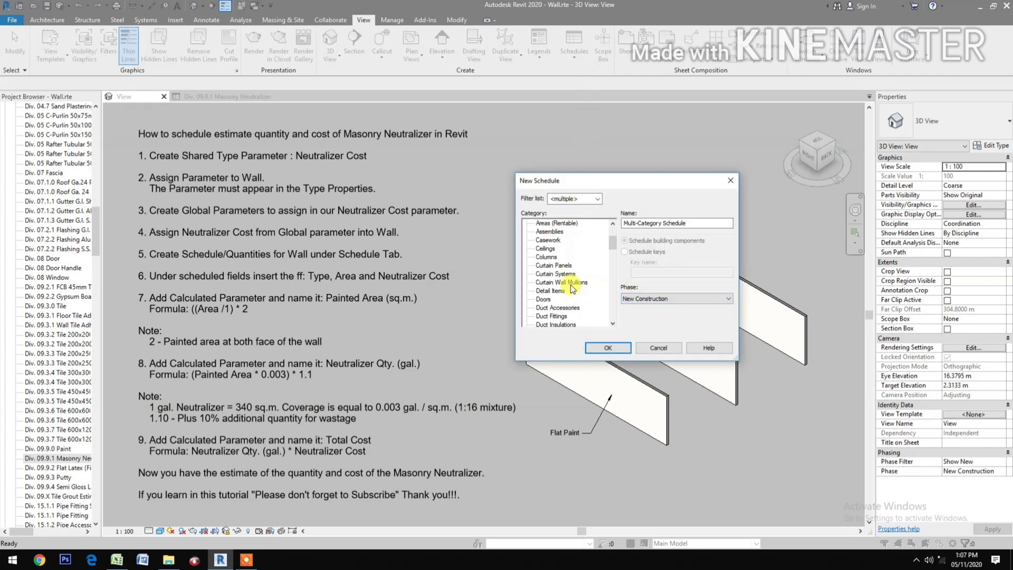
scroll(571, 296, down, 2)
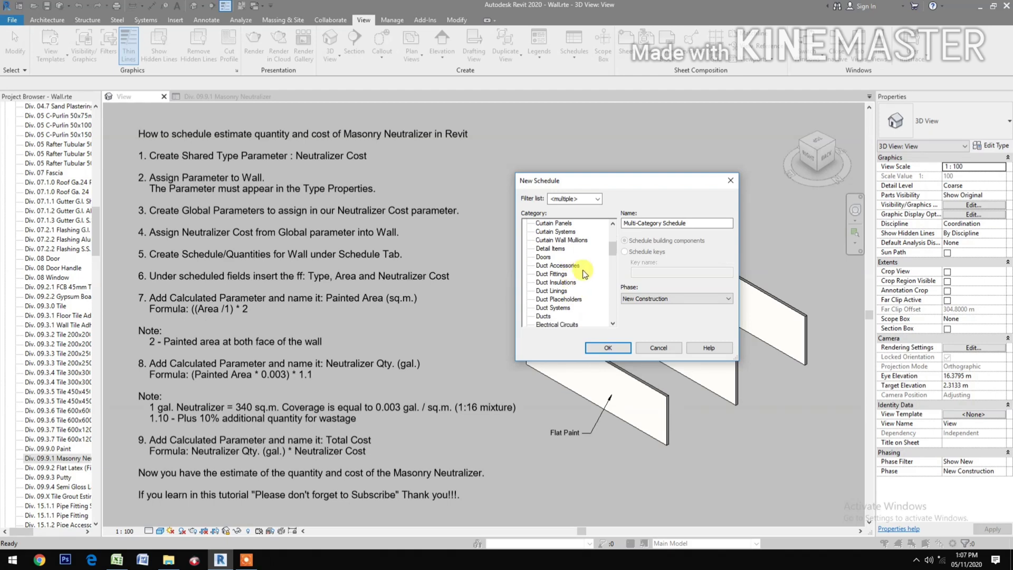
scroll(571, 309, down, 5)
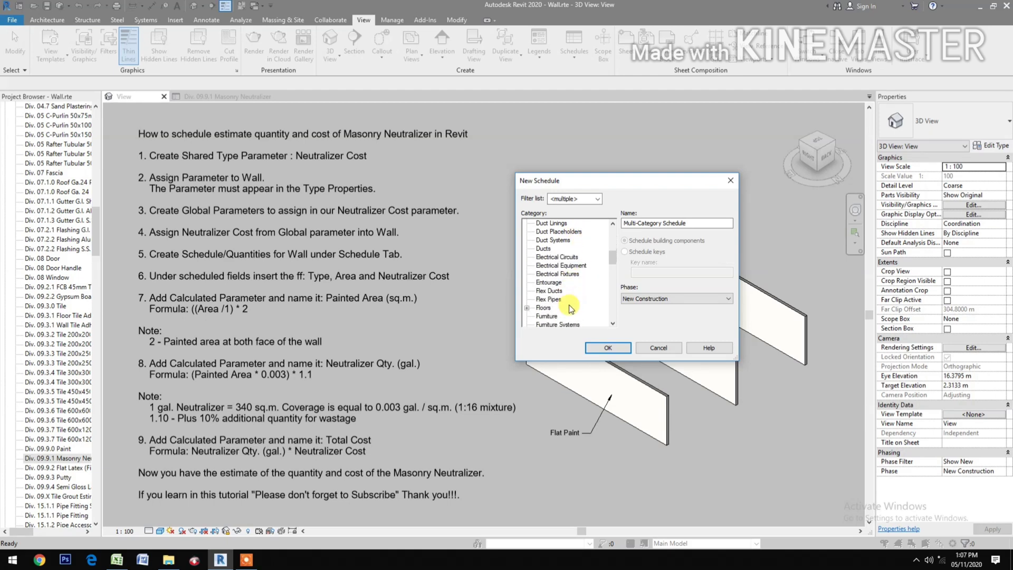
scroll(571, 309, down, 6)
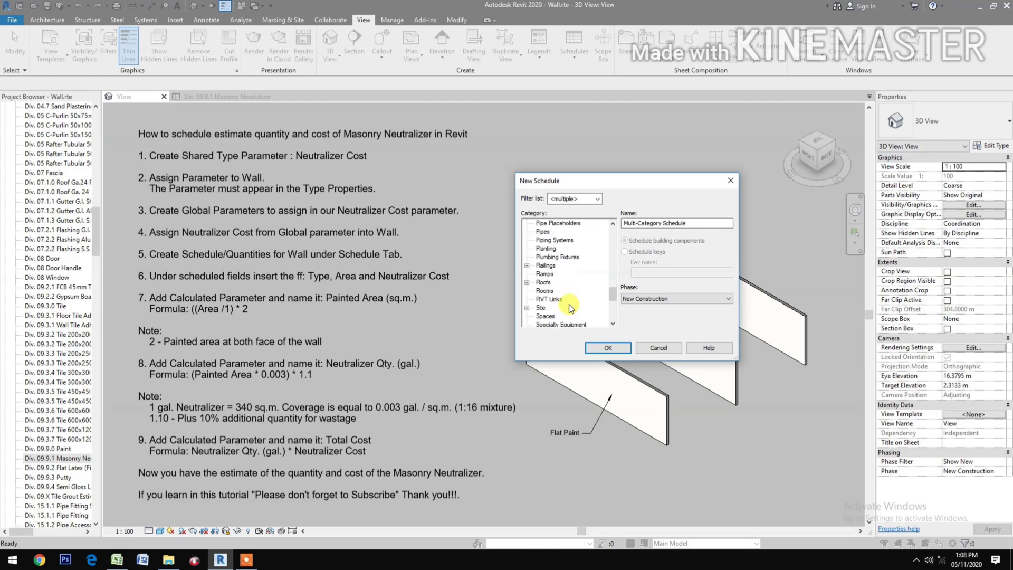
scroll(571, 309, up, 1)
scroll(569, 309, down, 6)
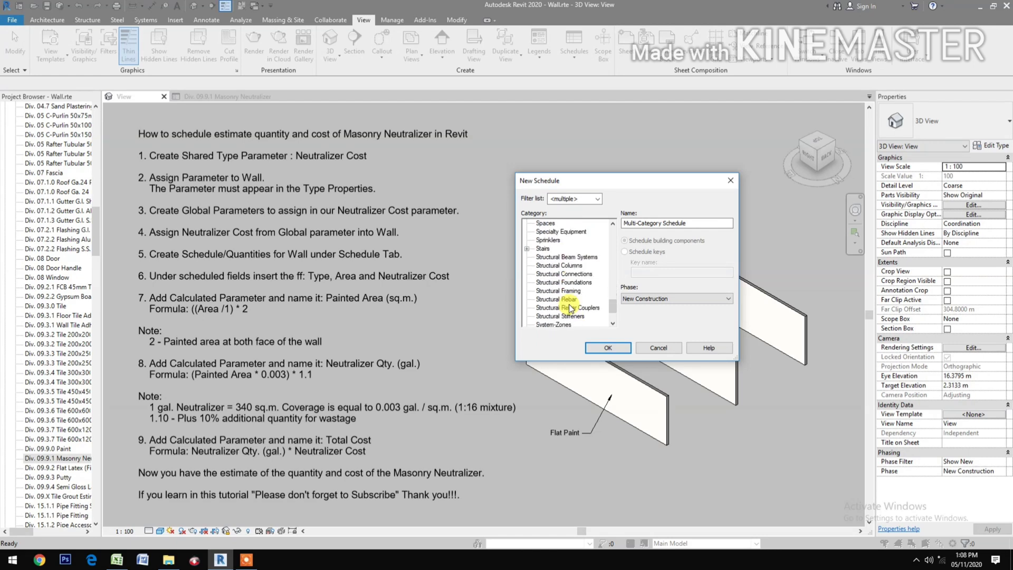
click(543, 299)
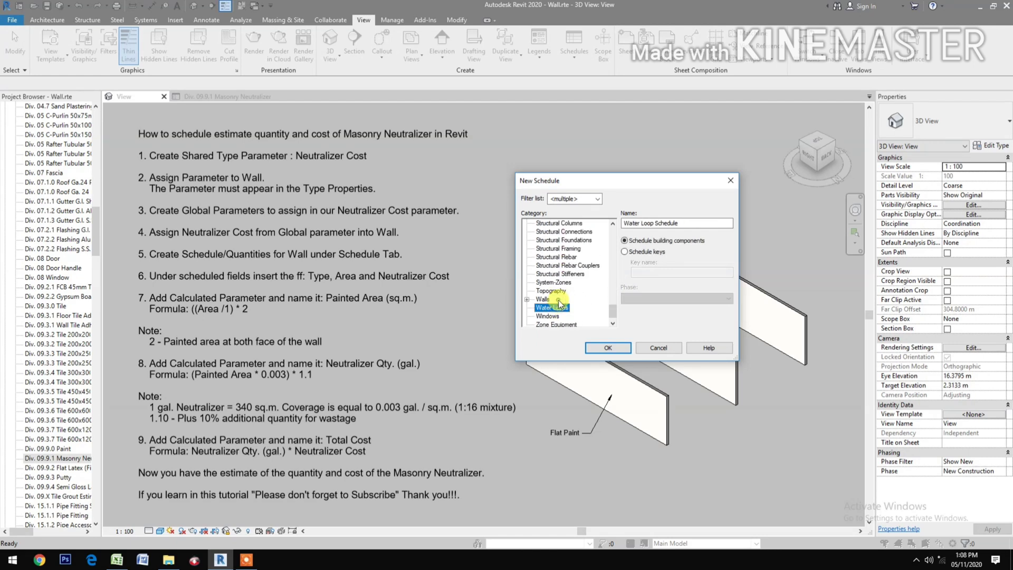
click(610, 347)
Step: Add the Type and Area fields to the wall schedule's scheduled fields
scroll(584, 270, down, 10)
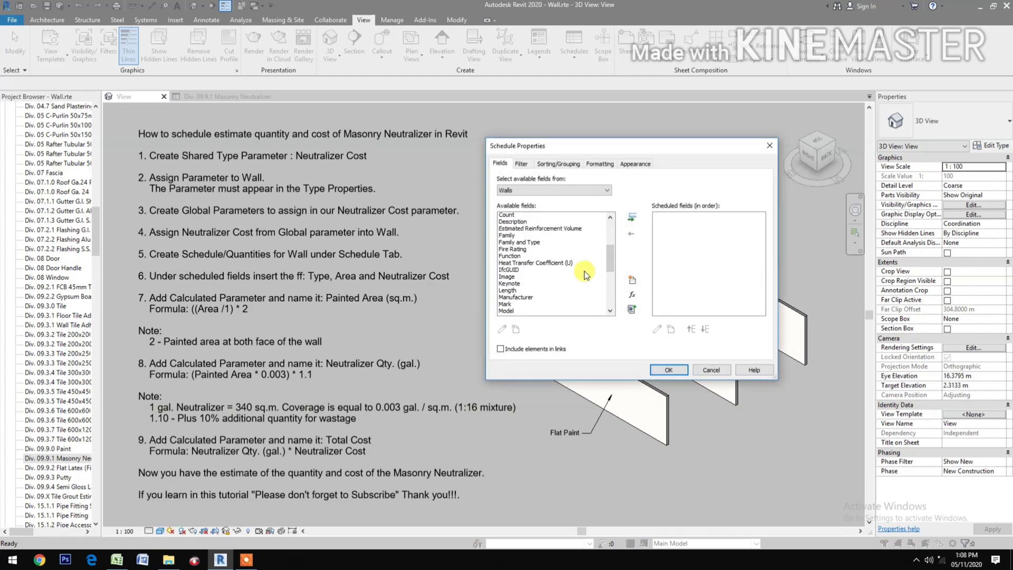
scroll(584, 271, up, 4)
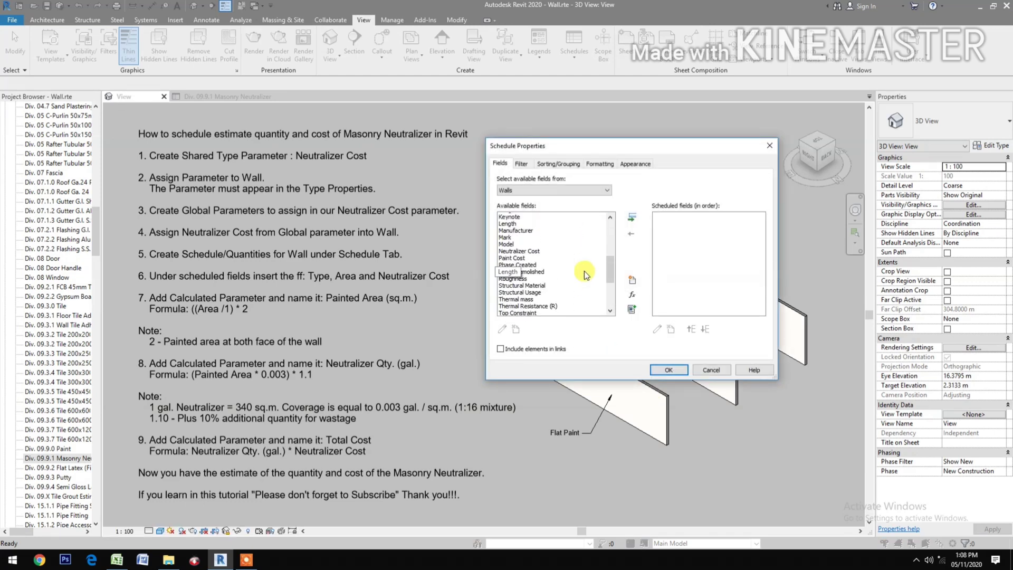
scroll(584, 271, down, 8)
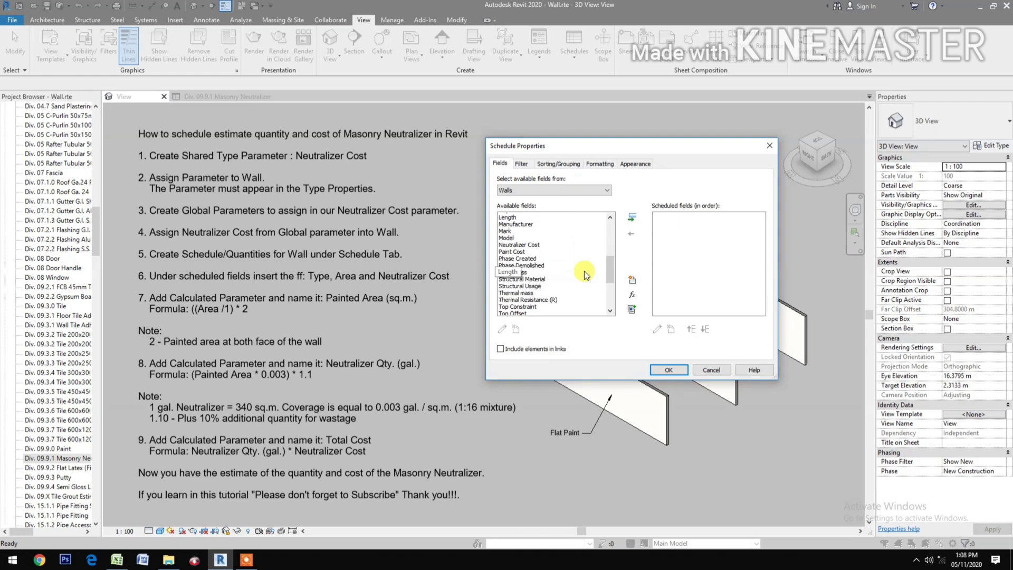
click(505, 251)
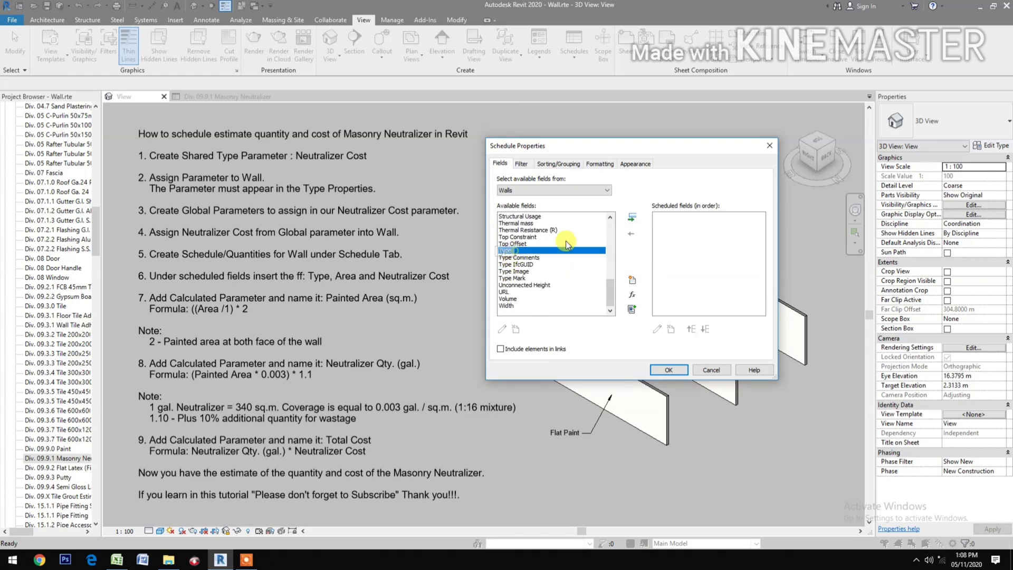
click(631, 217)
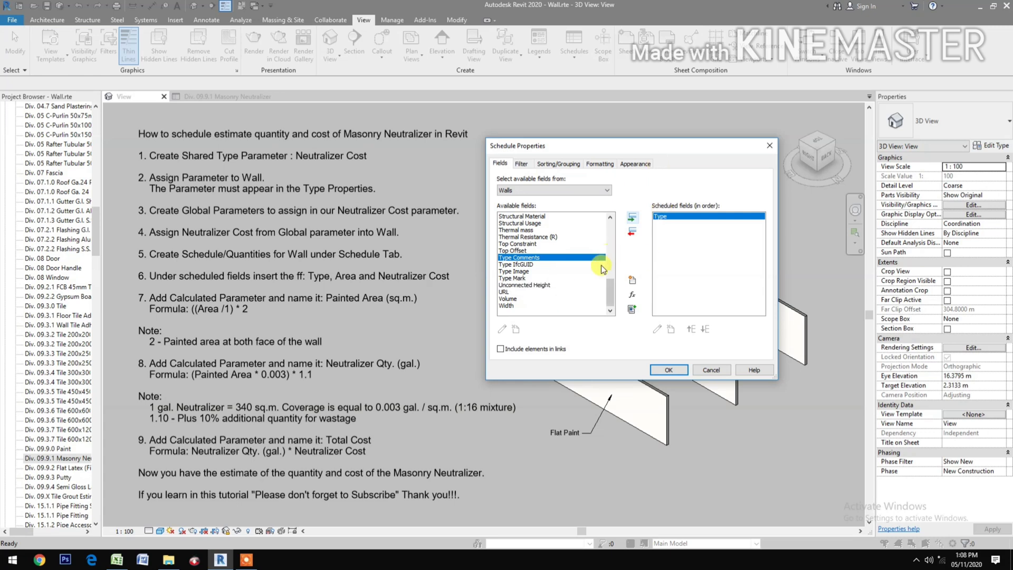
scroll(539, 271, up, 10)
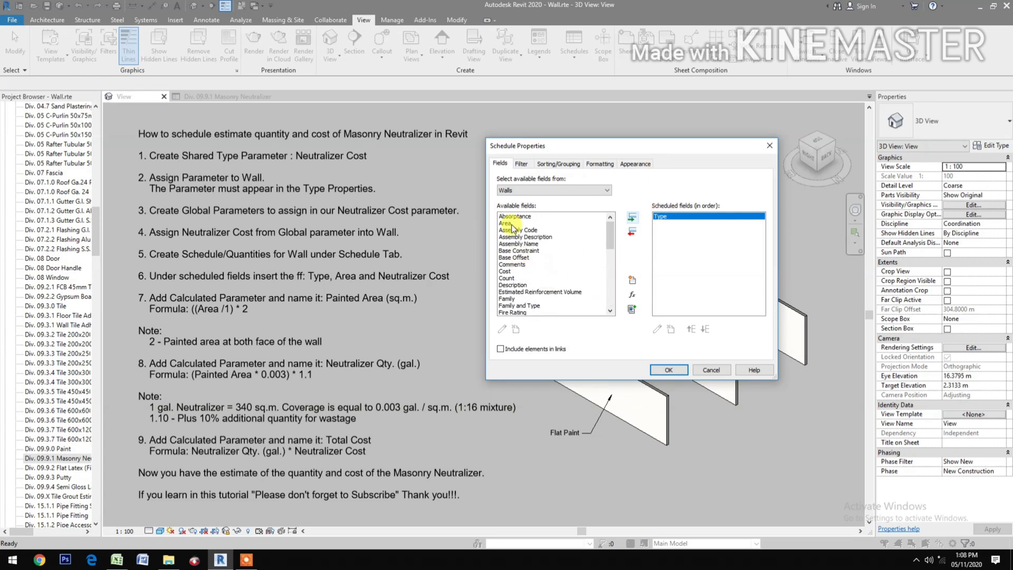
click(511, 223)
click(632, 217)
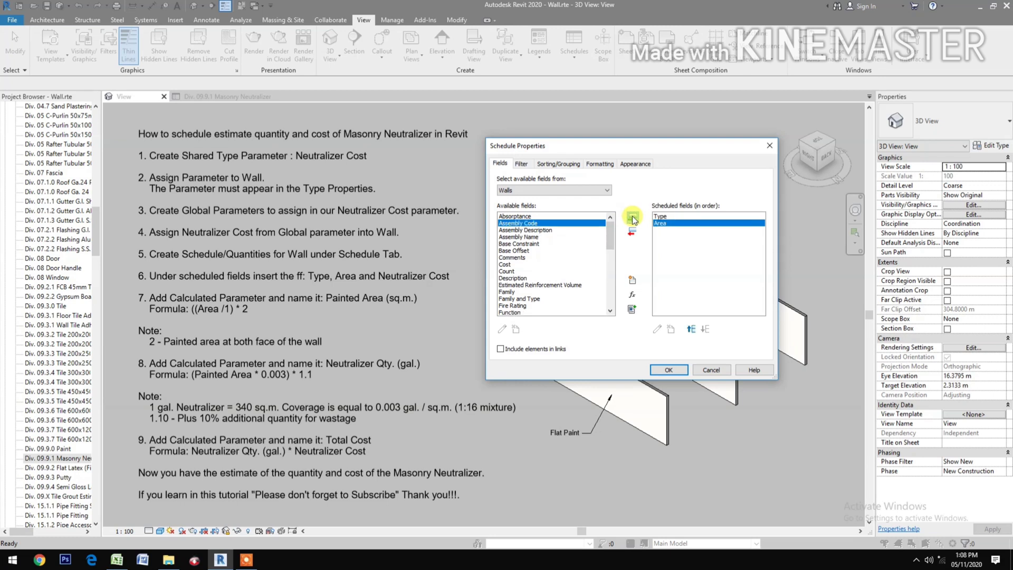
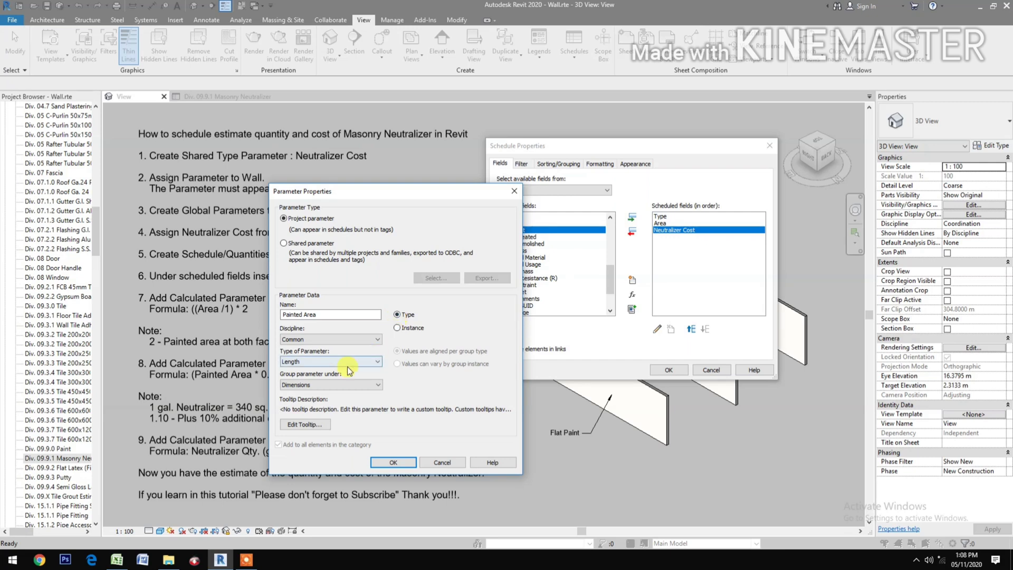
click(337, 364)
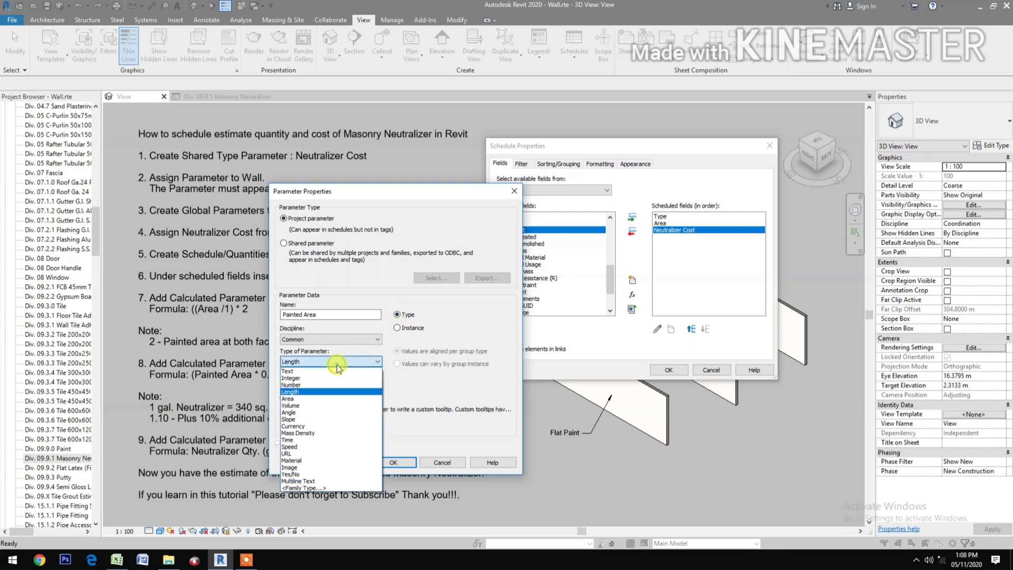
click(329, 425)
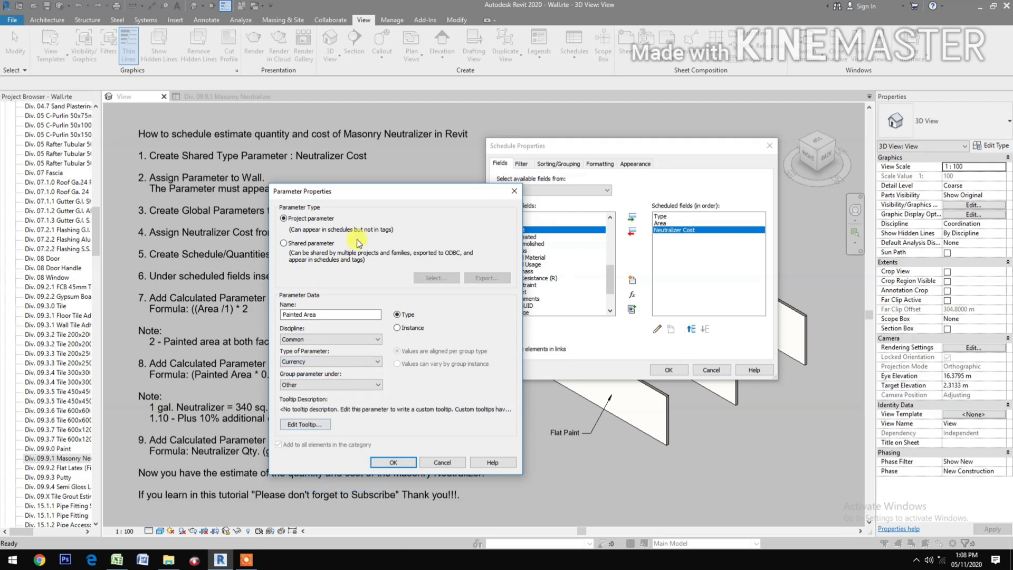
drag(388, 189, 454, 181)
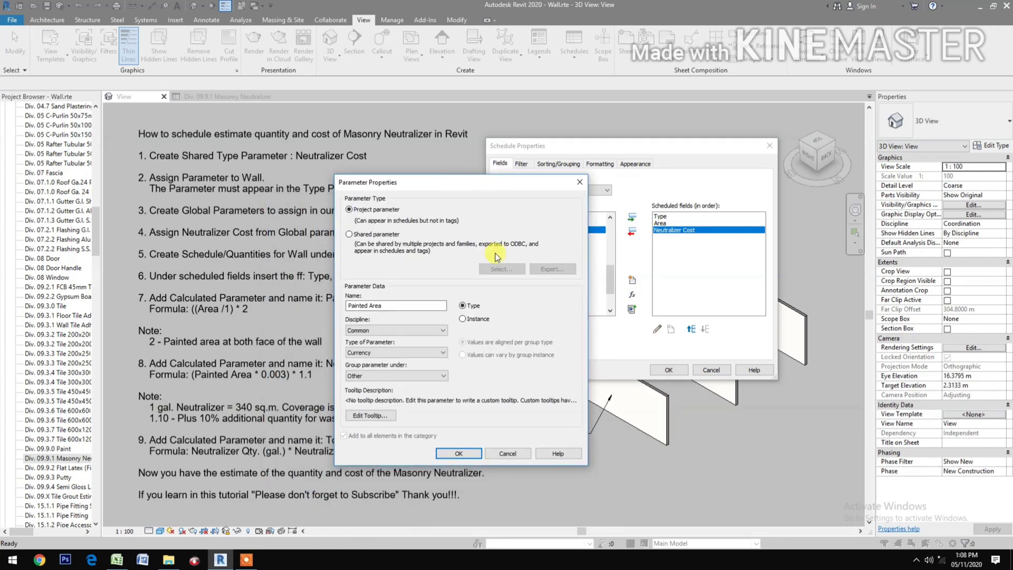
click(507, 453)
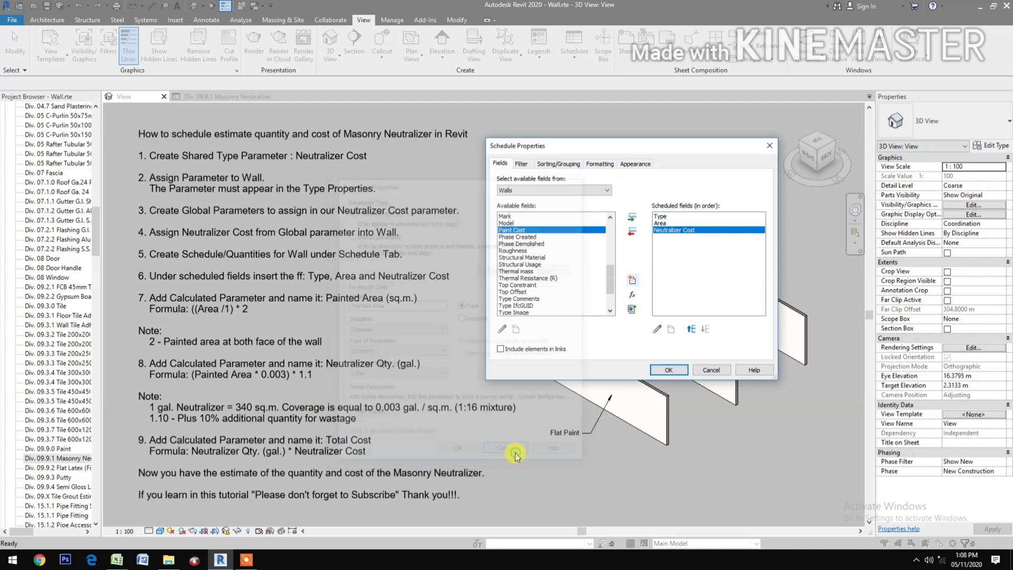
Step: Start a calculated parameter in the wall schedule and name it "Painted Area (sq.m.)"
click(632, 294)
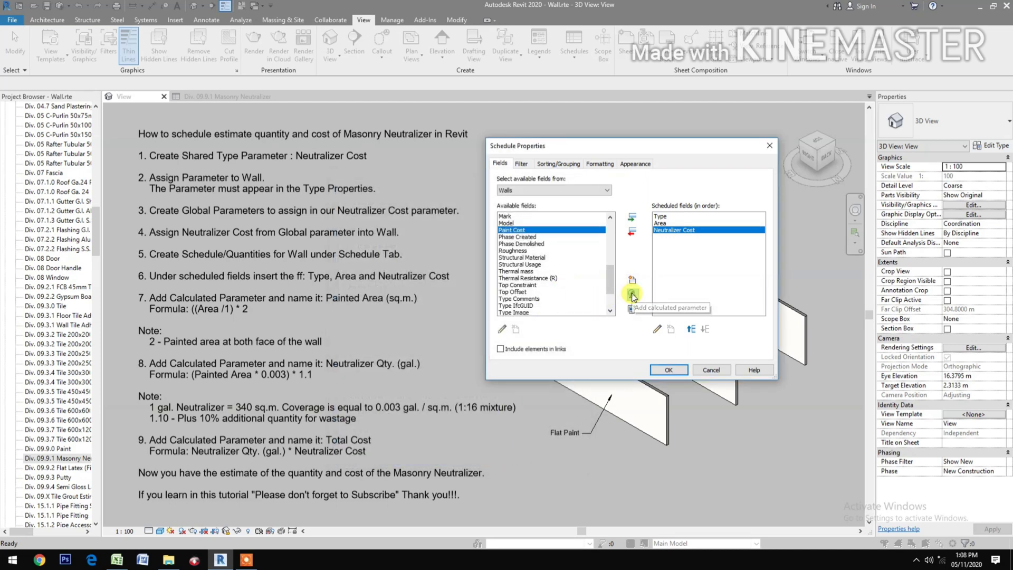
click(576, 157)
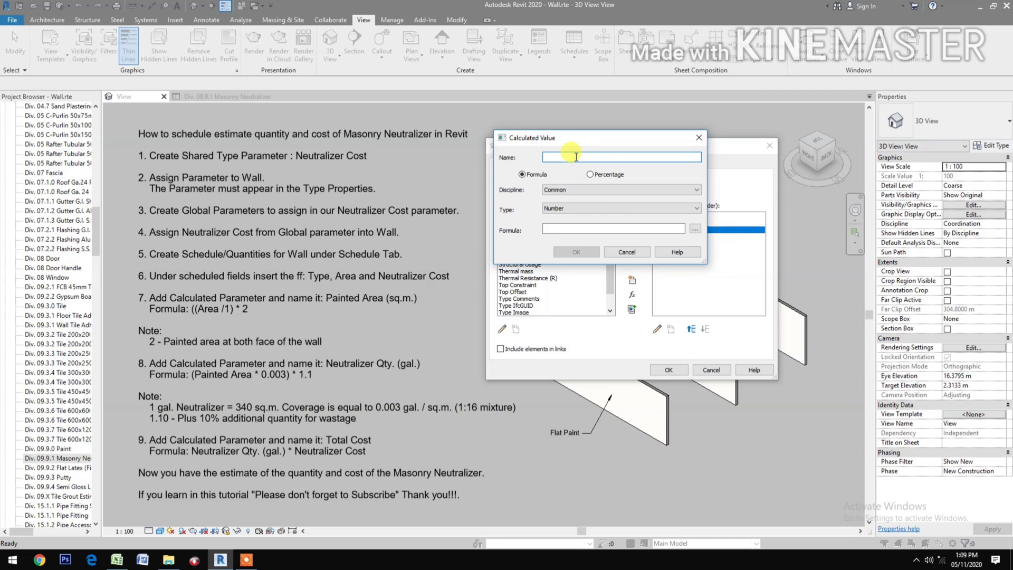
text(Painted)
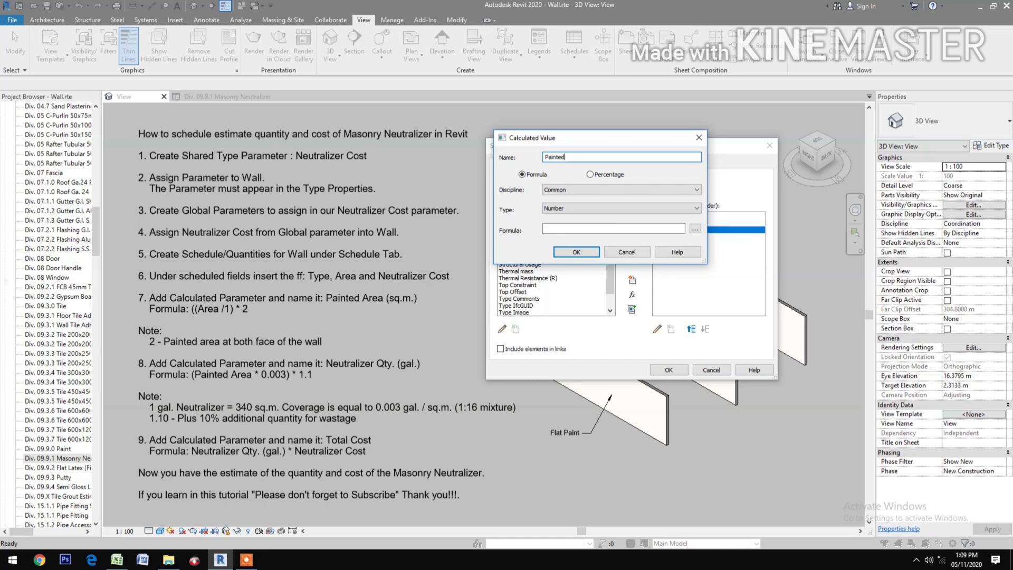
text( Area (sq.m.))
Step: Give Painted Area (sq.m.) the formula (Area/1)*2 and move the field above Neutralizer Cost in the scheduled fields
click(696, 229)
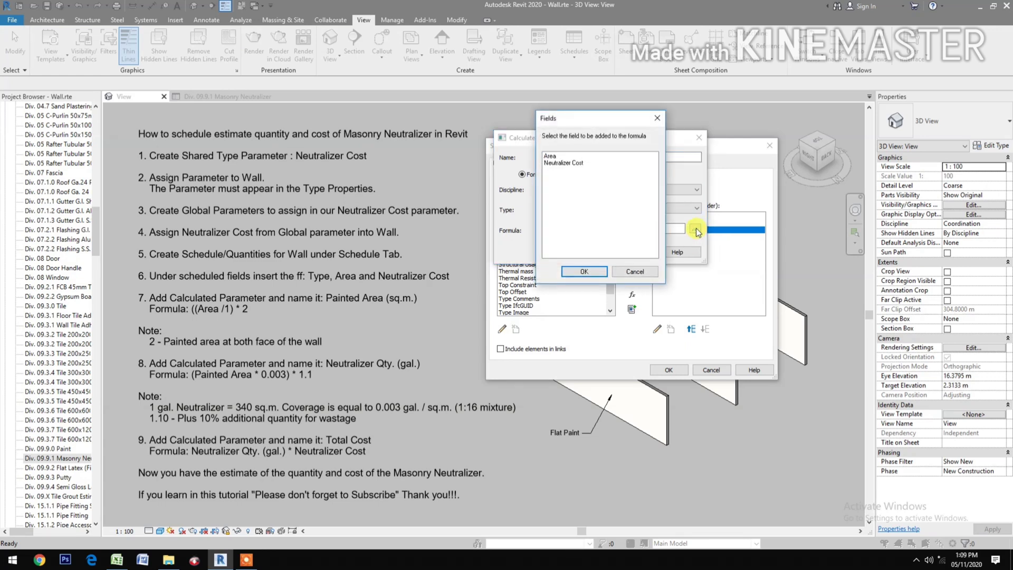
click(551, 157)
click(584, 271)
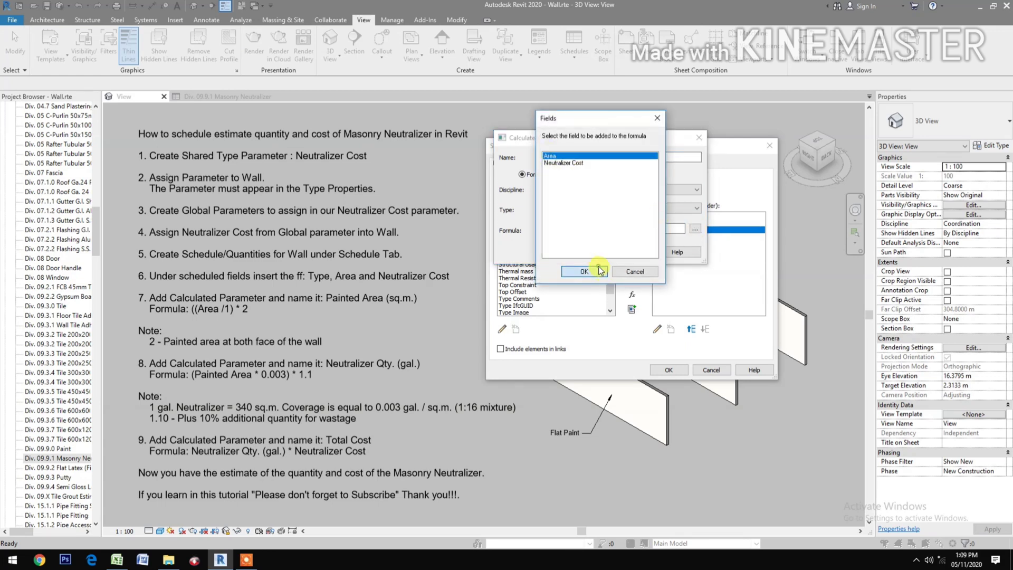
text(/1)
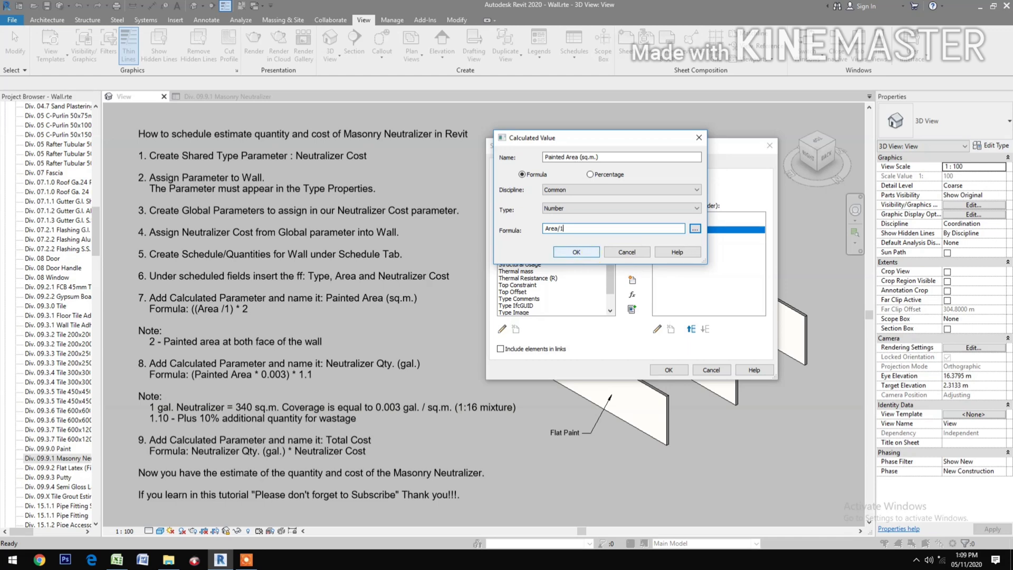
text())
key(Home)
text(()
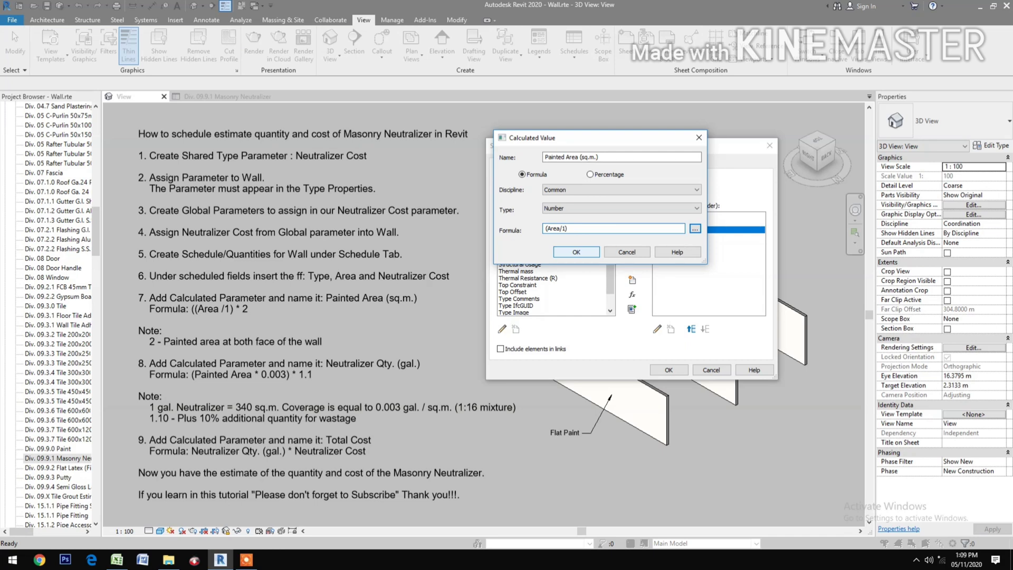
click(569, 229)
text(*@)
key(BackSpace)
text(2)
click(568, 253)
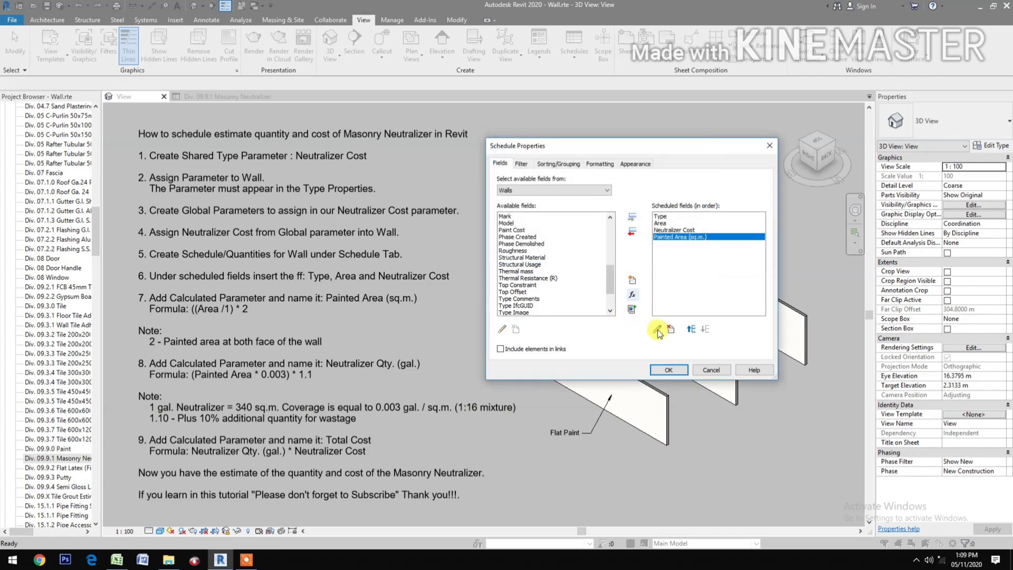
click(692, 329)
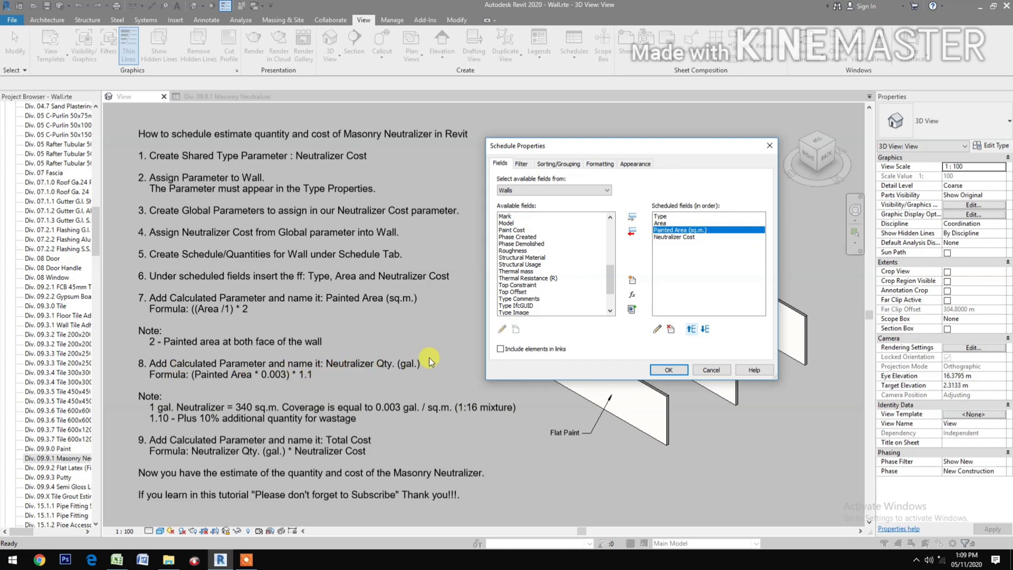
Step: Start another calculated parameter in the wall schedule and name it "Neutralizer Qty. (gal.)"
click(635, 298)
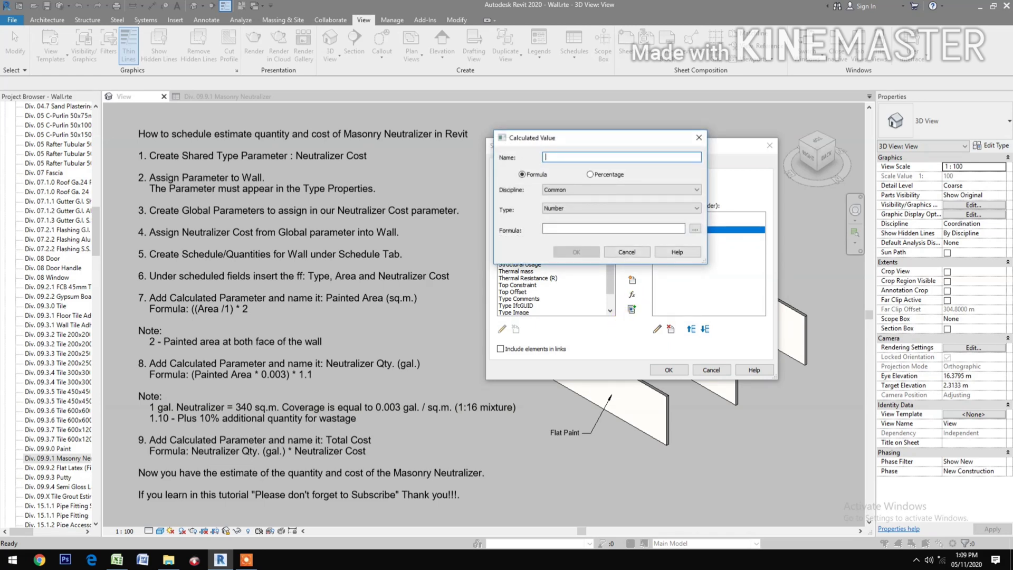
text(Neutra)
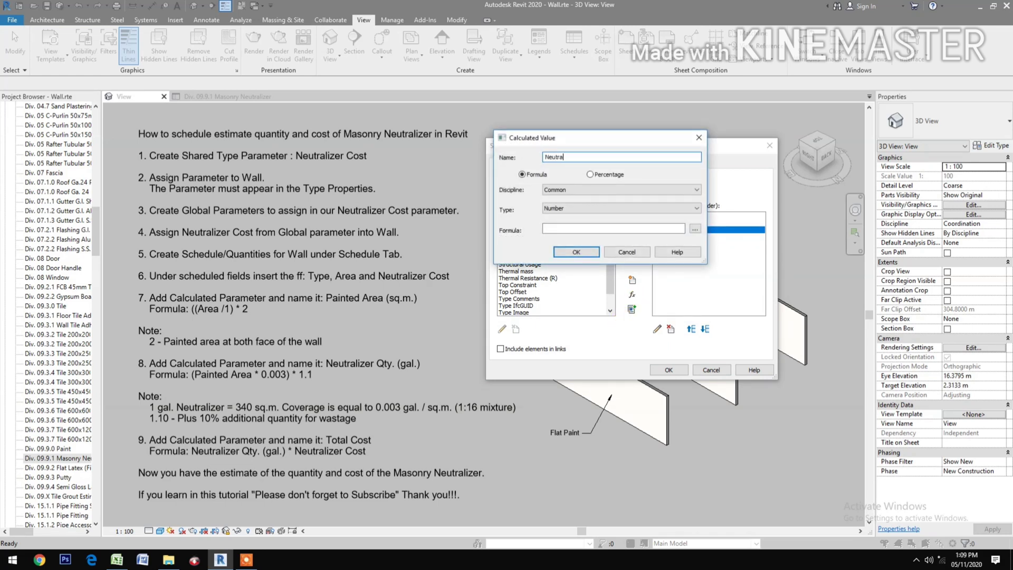
text(lizer Qt)
key(BackSpace)
text(y. 9gal.))
key(Left)
key(BackSpace)
text(.)
key(Left)
key(Left)
key(Left)
key(Left)
key(BackSpace)
text(()
Step: Give Neutralizer Qty. (gal.) the formula ([Painted Area (sq.m.)]*.003)*1.1 and move the field above Neutralizer Cost
click(694, 230)
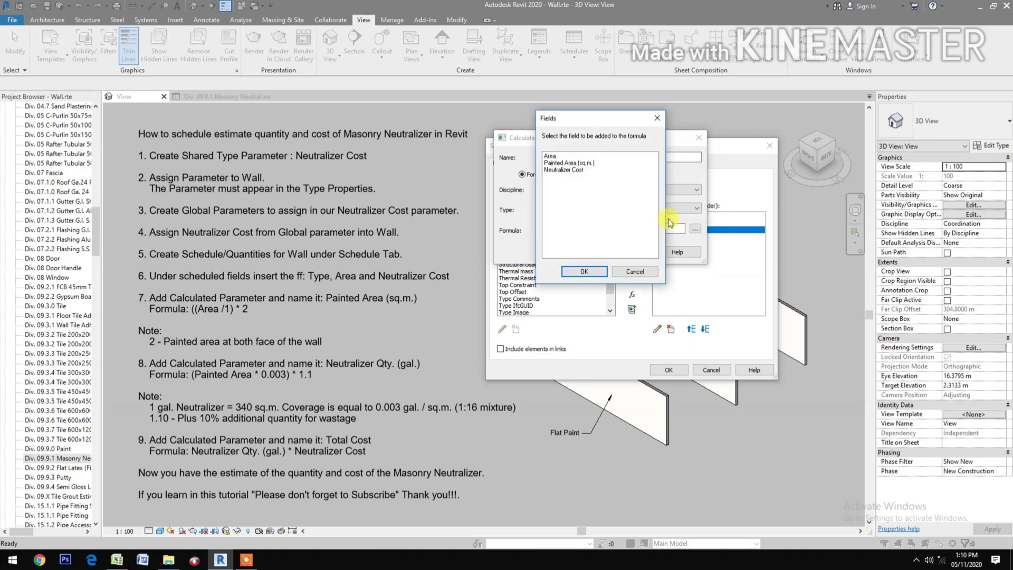
click(591, 163)
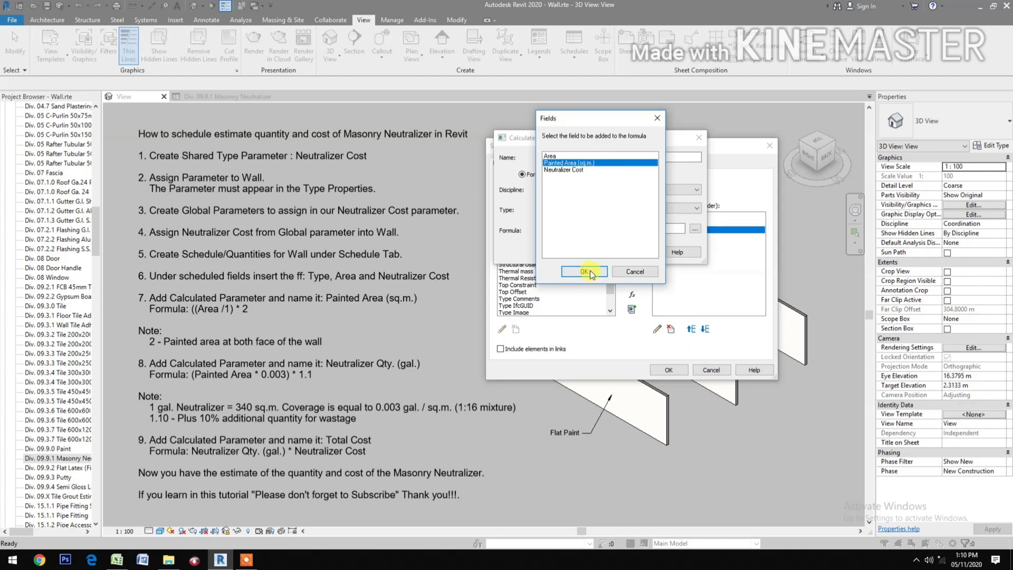
click(586, 271)
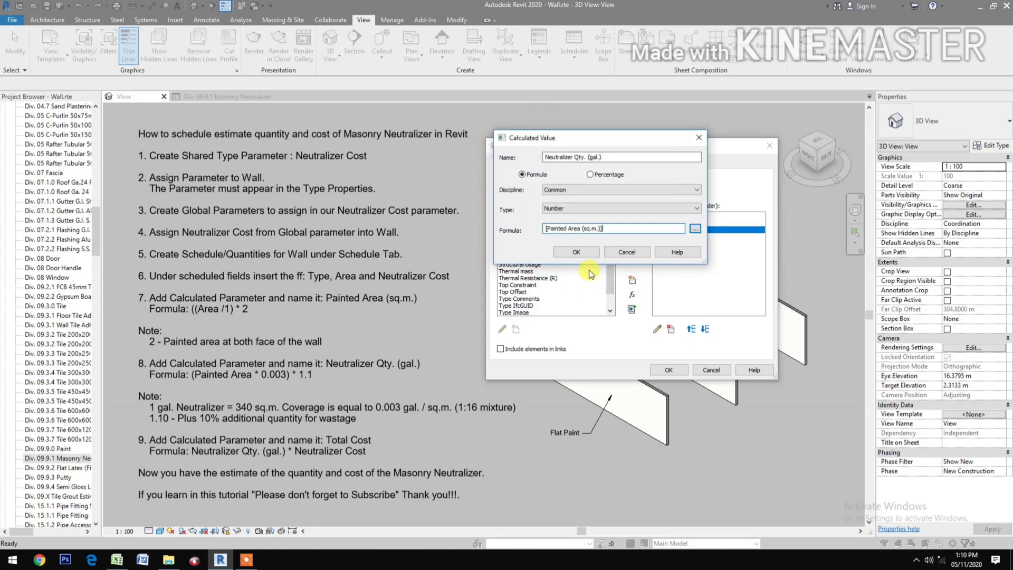
text(*)
text(.003)
text(()
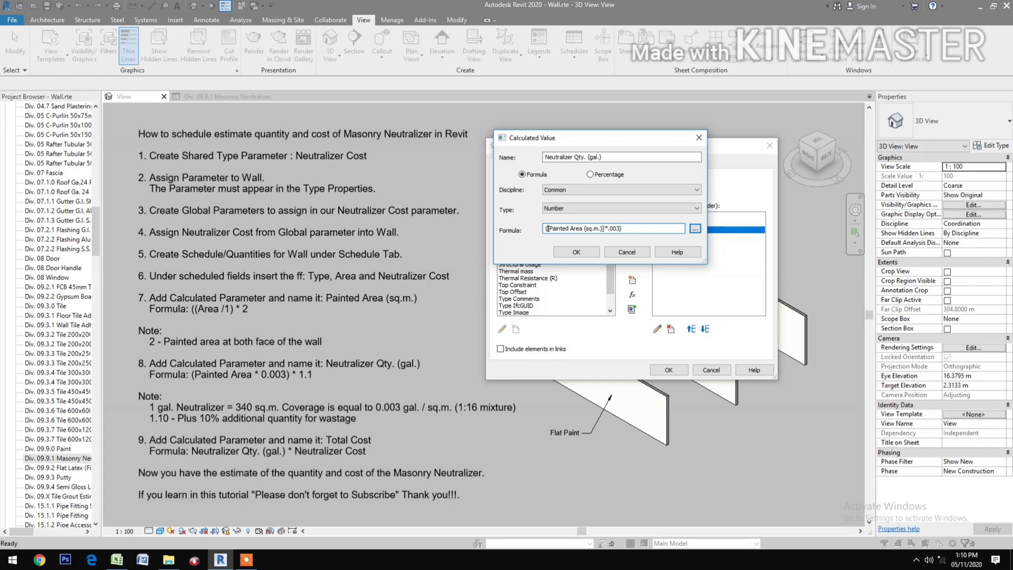
click(598, 228)
click(622, 227)
text(*1.1)
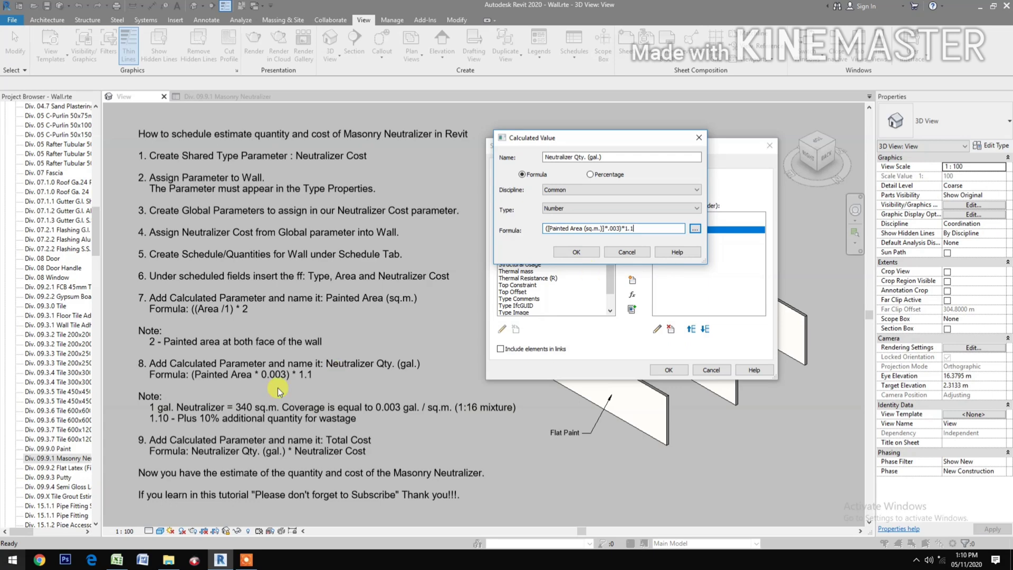
click(565, 255)
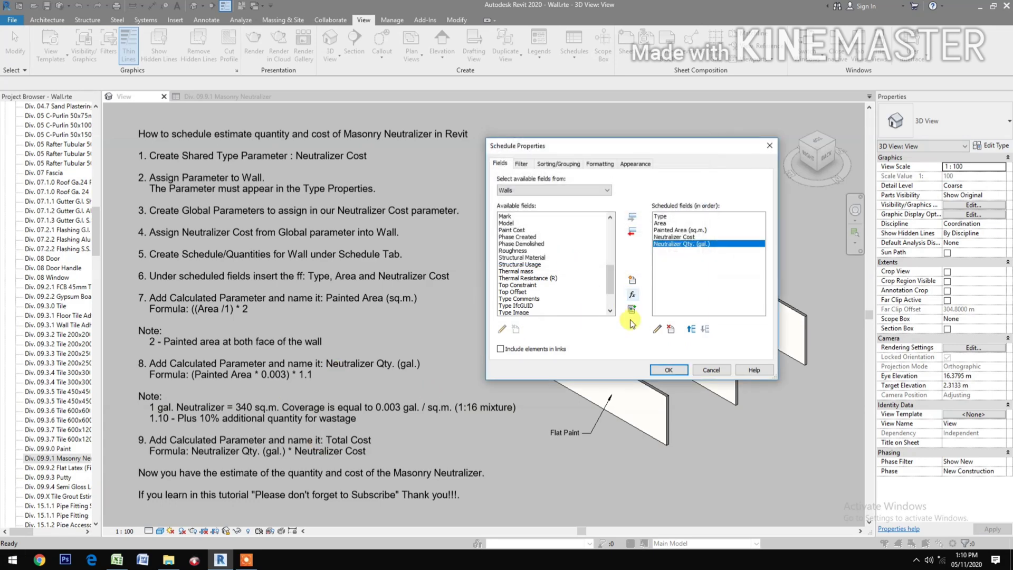
click(691, 330)
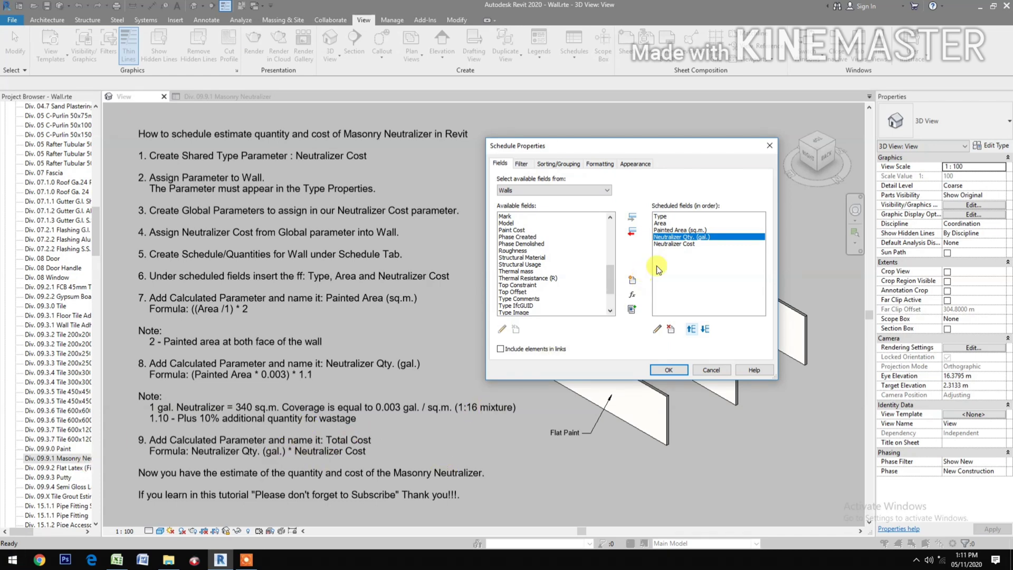
Step: Add a calculated parameter named "Total cost" with the formula [Neutralizer Qty. (gal.)]*Neutralizer Cost
click(632, 297)
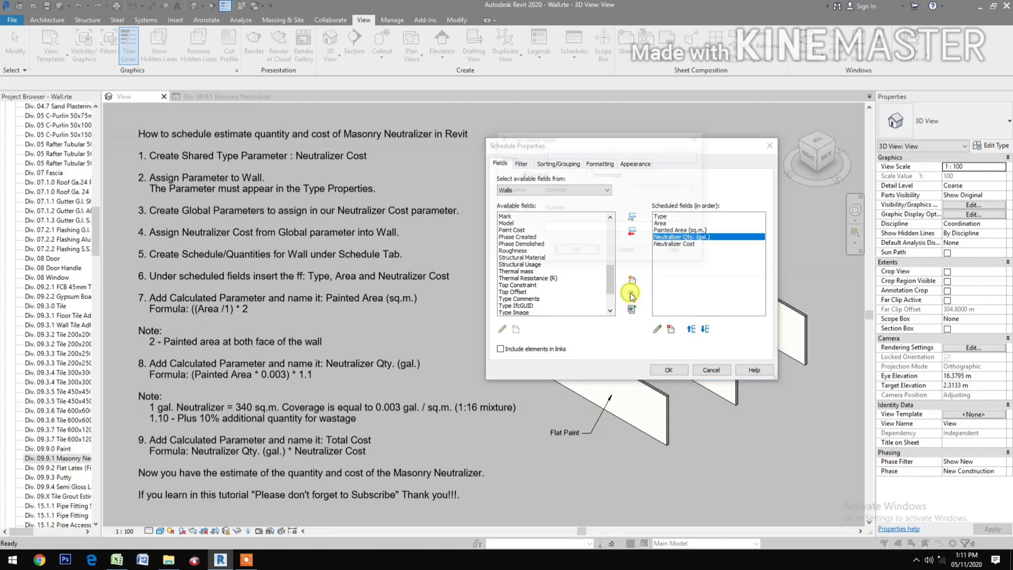
text(Total)
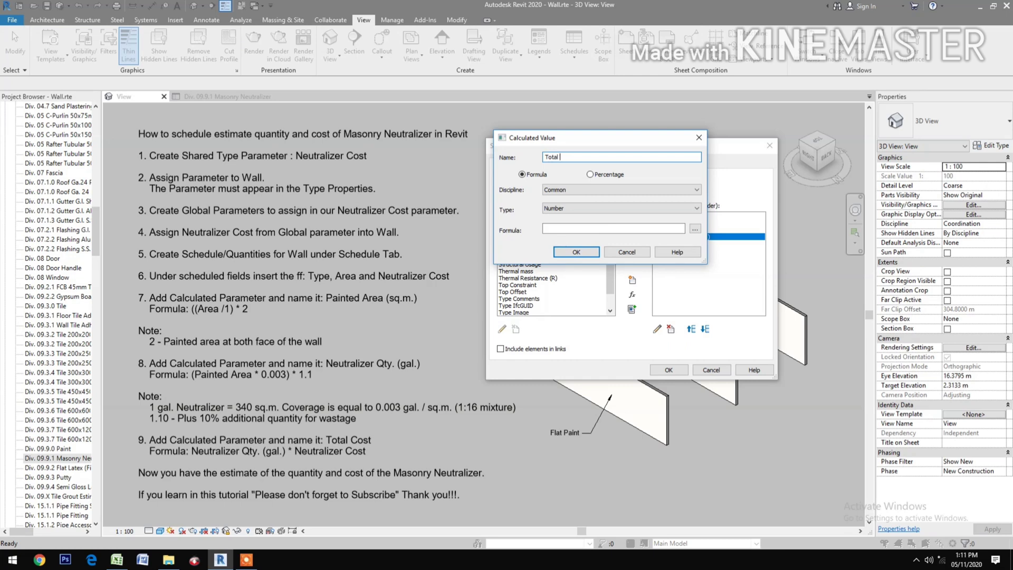
text( cost)
click(695, 231)
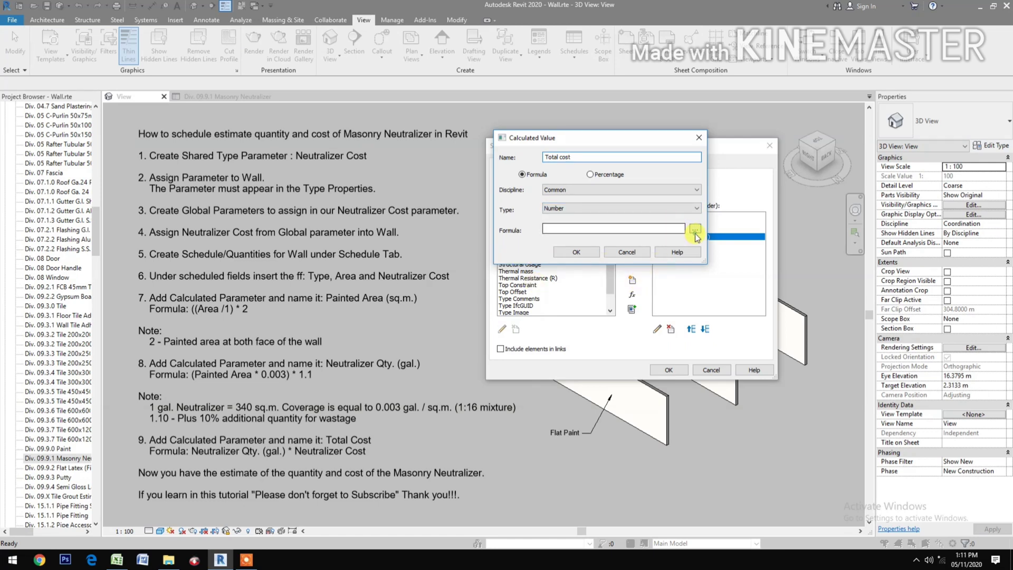
click(602, 169)
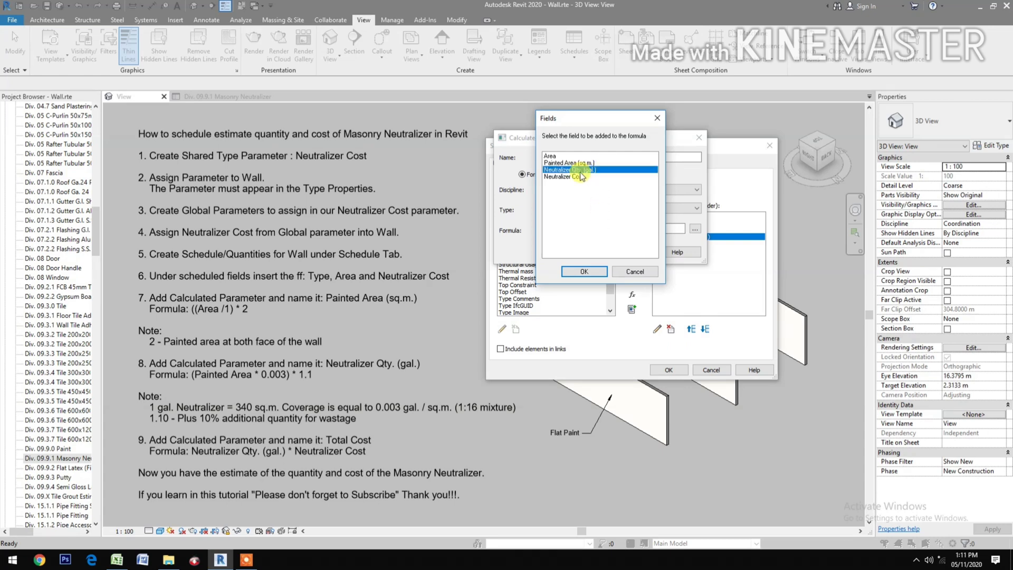
click(571, 273)
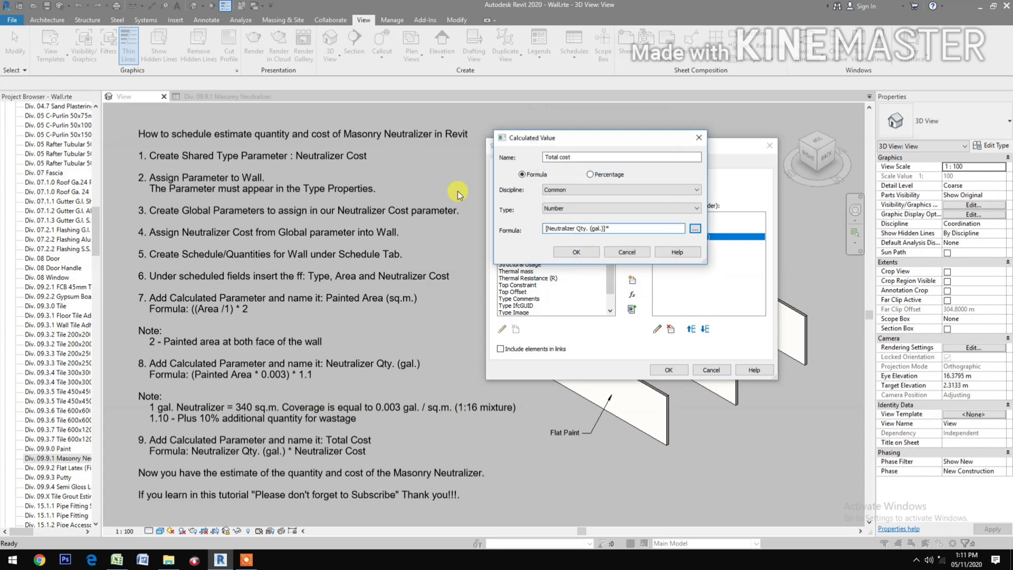
click(693, 229)
click(568, 176)
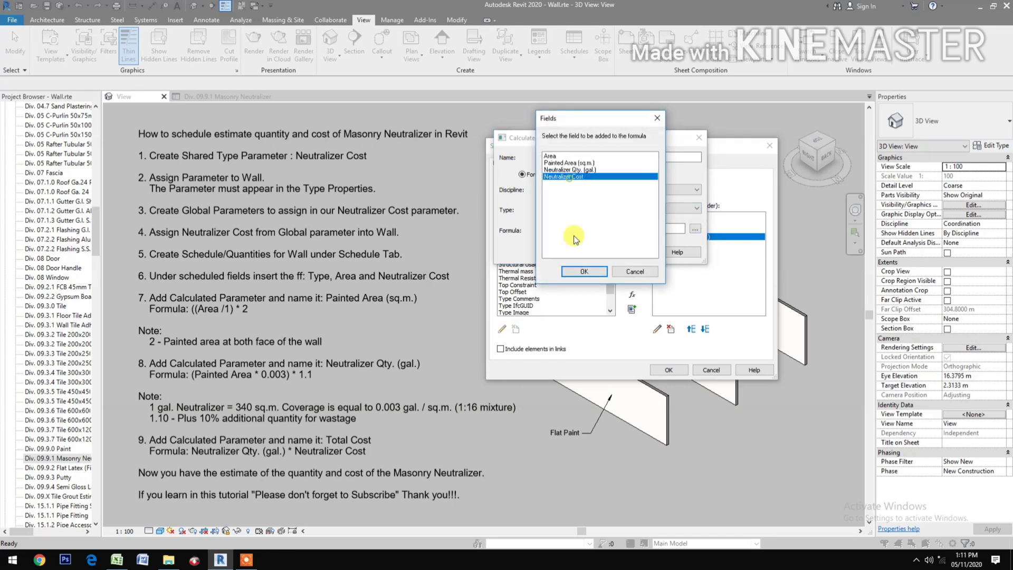
click(575, 270)
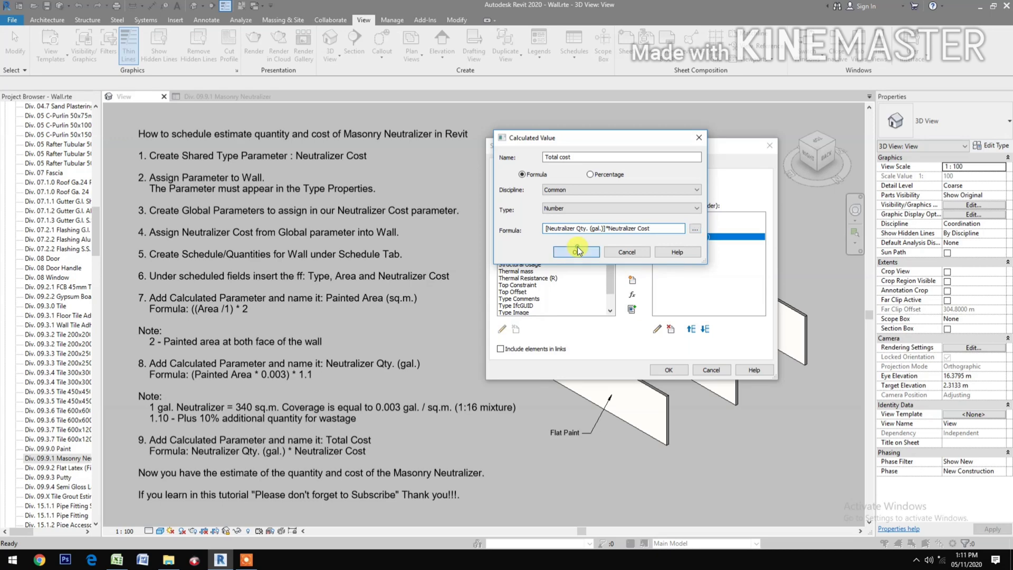
click(577, 251)
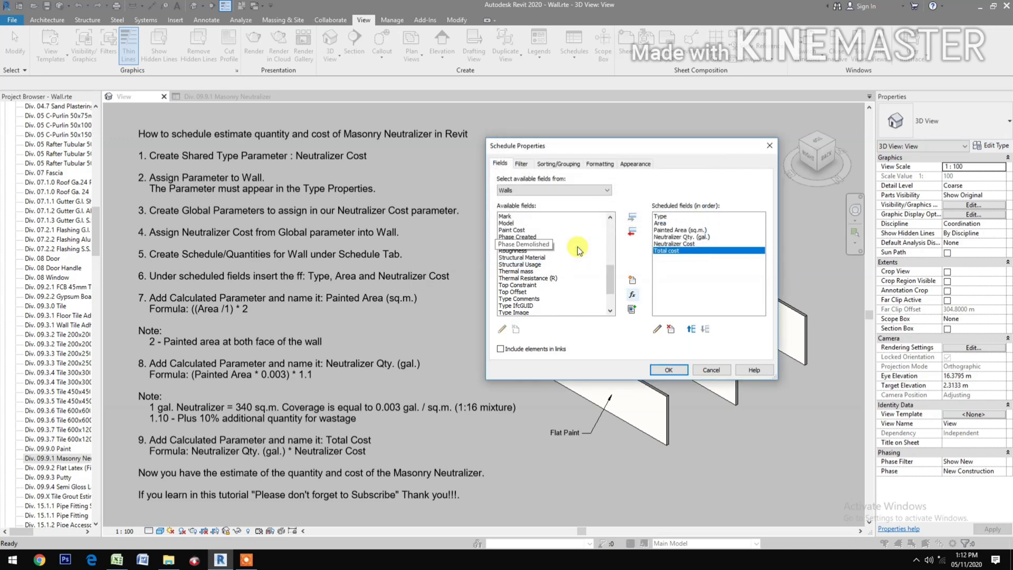
Step: Set the alignment of the Total cost field to Right in the schedule formatting
click(548, 168)
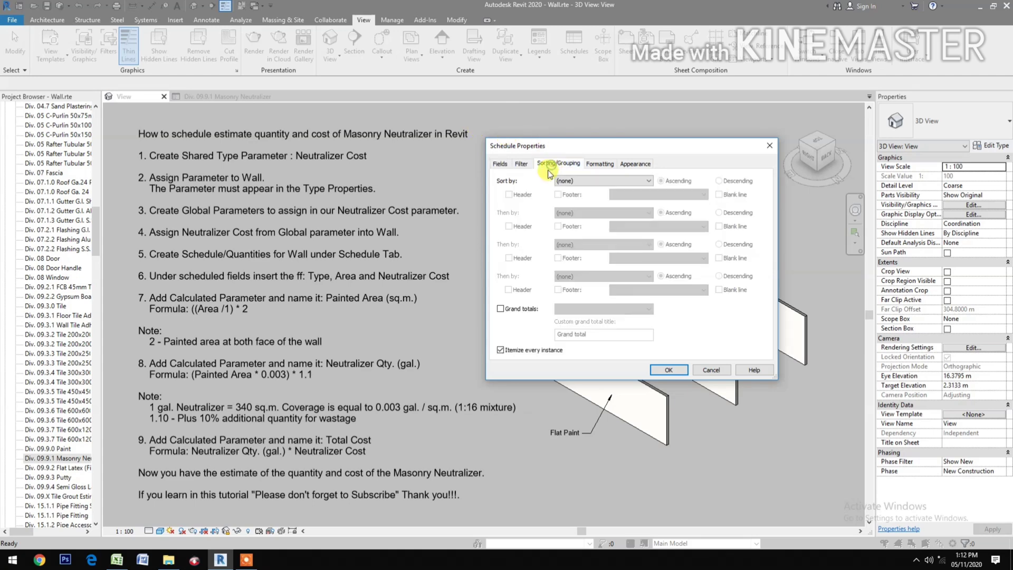
click(598, 166)
click(505, 222)
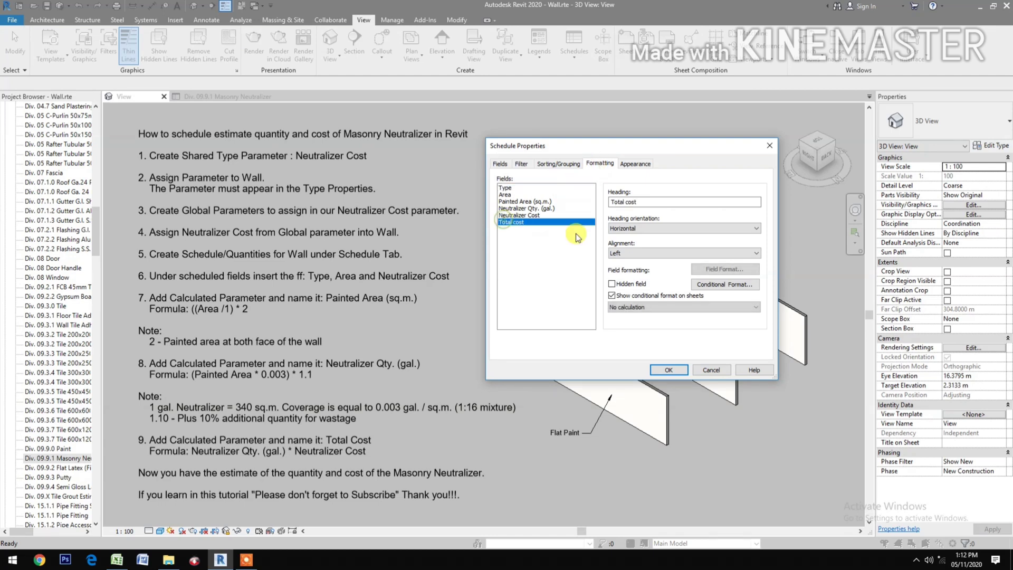
click(654, 254)
click(652, 277)
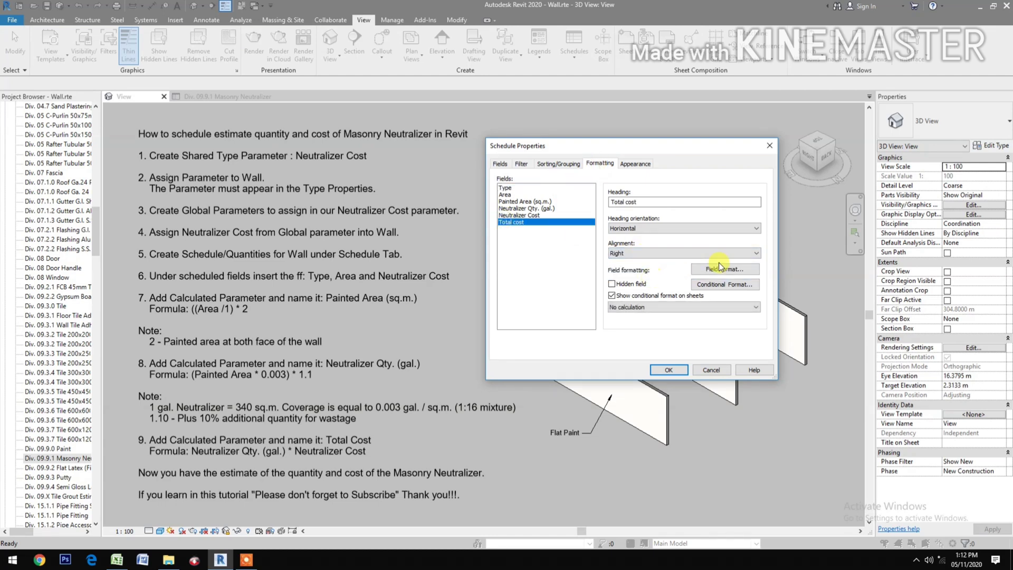
Step: Override the Total cost field's default format with Currency units rounded to 2 decimal places, and set it to calculate totals
click(724, 269)
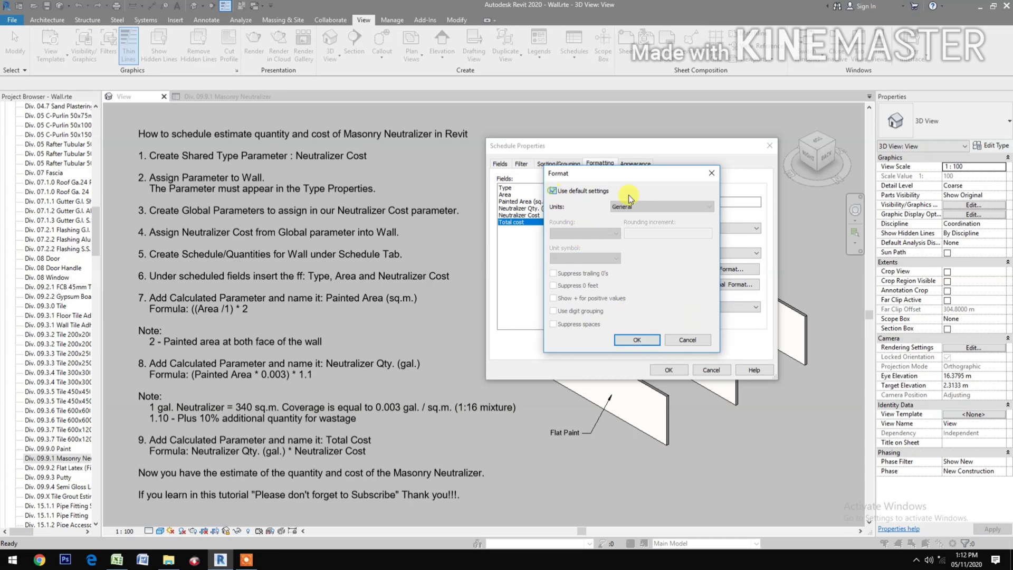
click(629, 196)
click(660, 206)
click(636, 223)
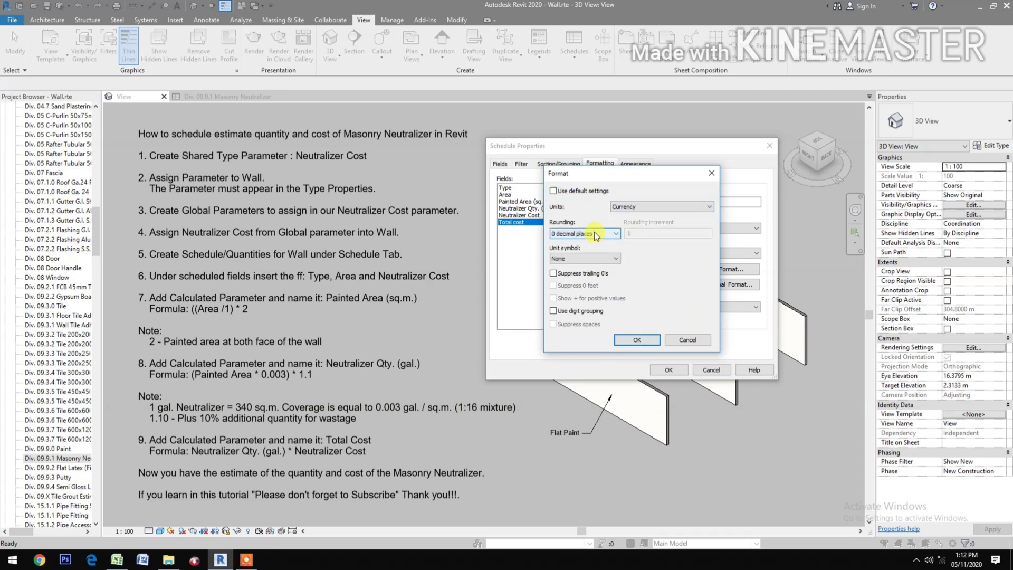
click(597, 234)
click(586, 276)
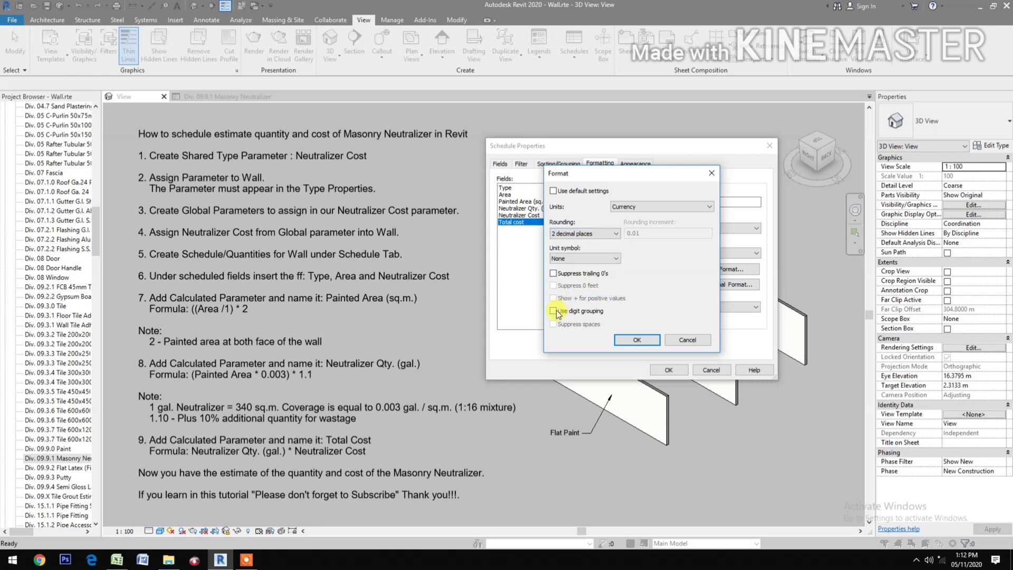
click(637, 340)
click(656, 307)
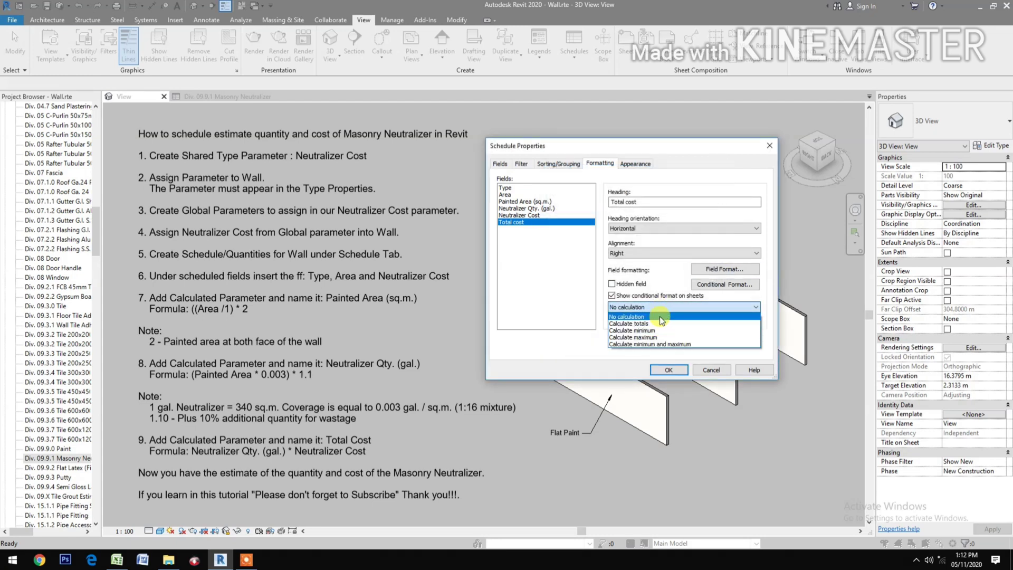
click(663, 324)
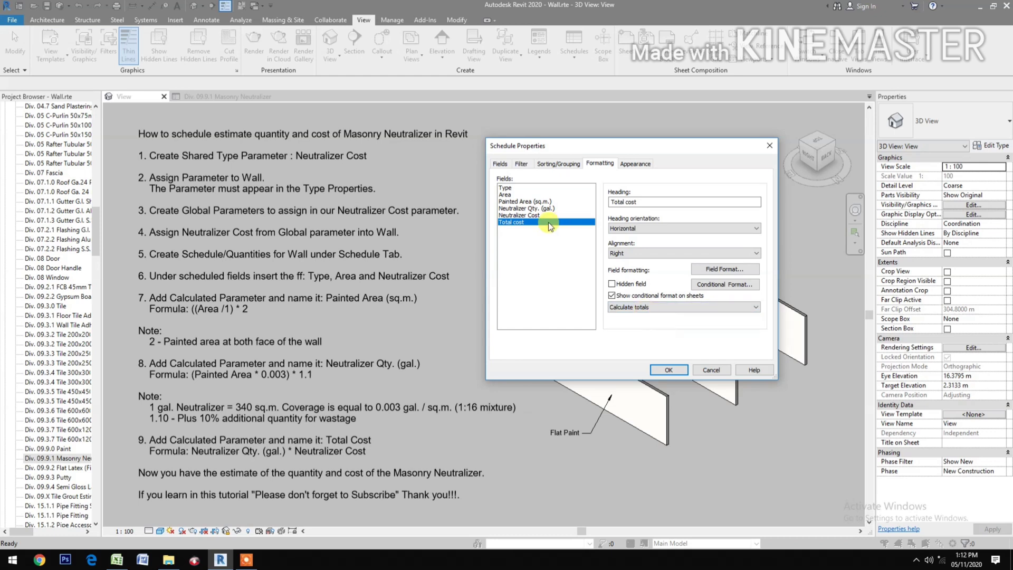
Step: Set the Neutralizer Cost field's alignment to Right and keep the project settings for its number format
click(531, 215)
click(631, 253)
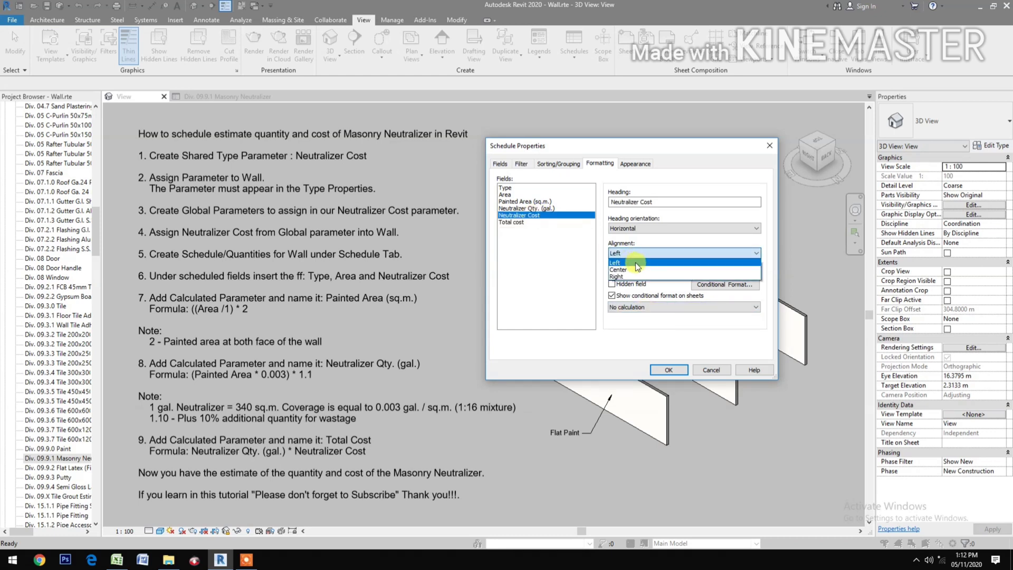
click(638, 277)
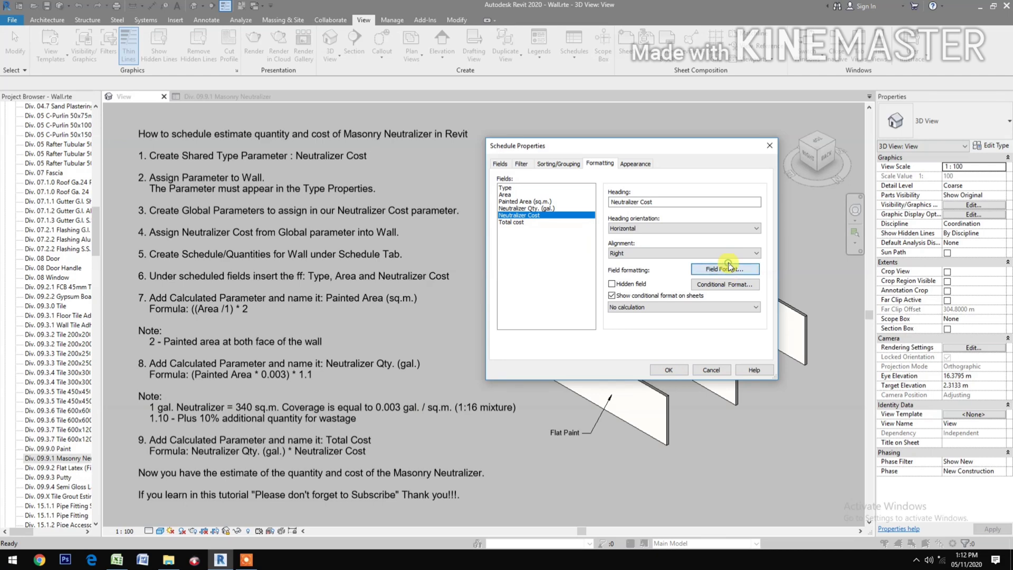
click(731, 268)
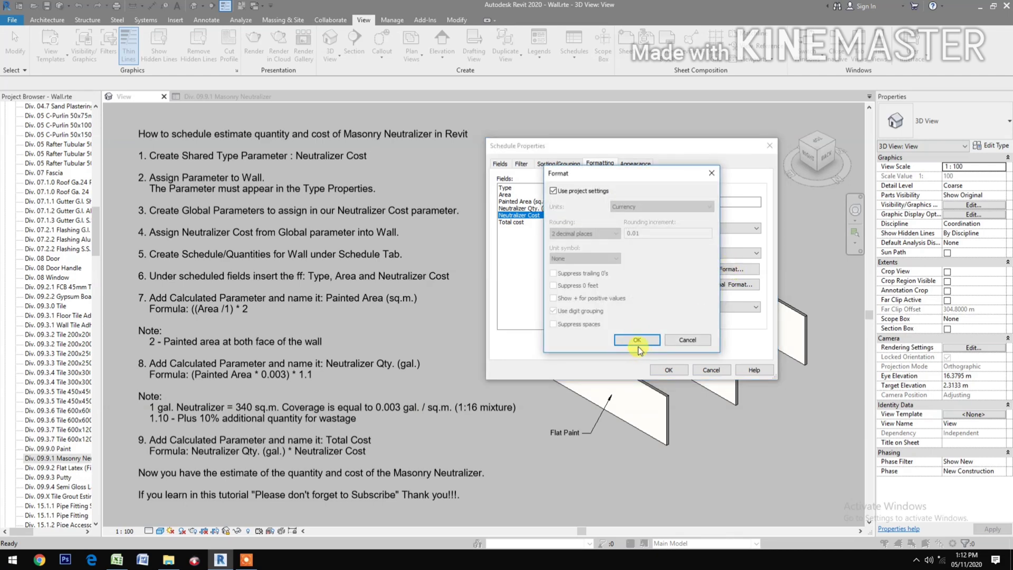
click(637, 340)
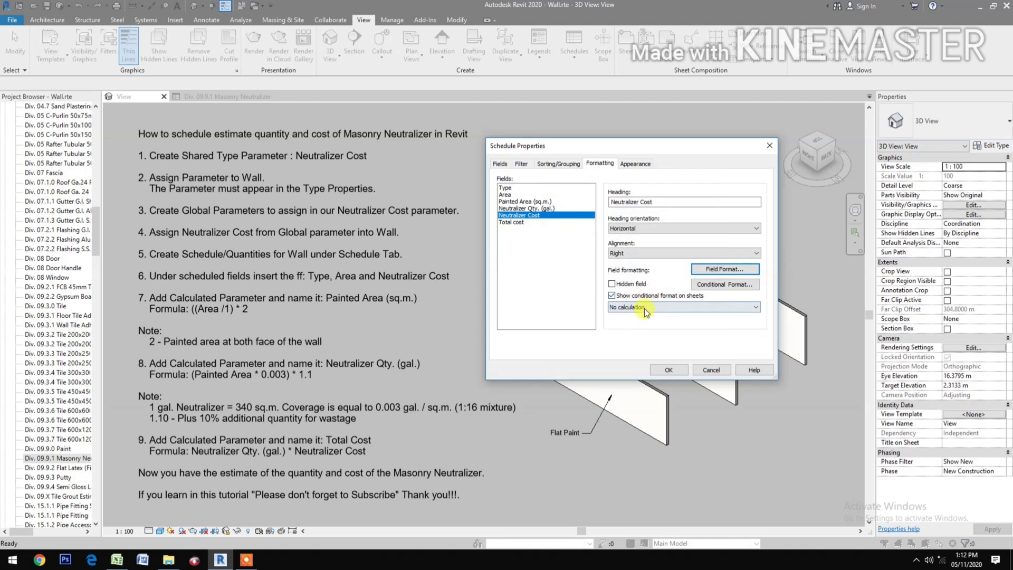
Step: Set the alignment of the Neutralizer Qty. (gal.) field to Right
click(539, 209)
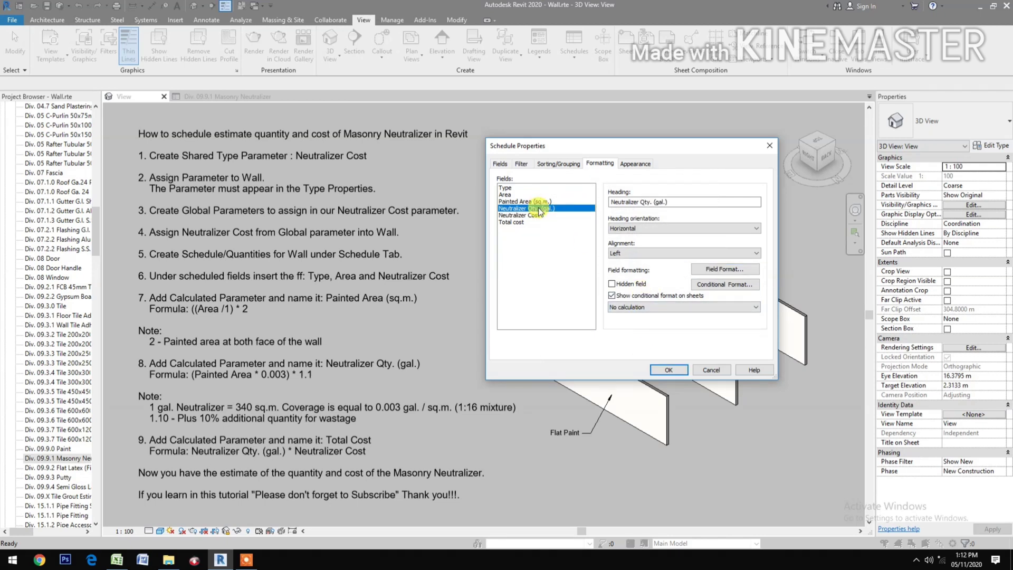
click(670, 256)
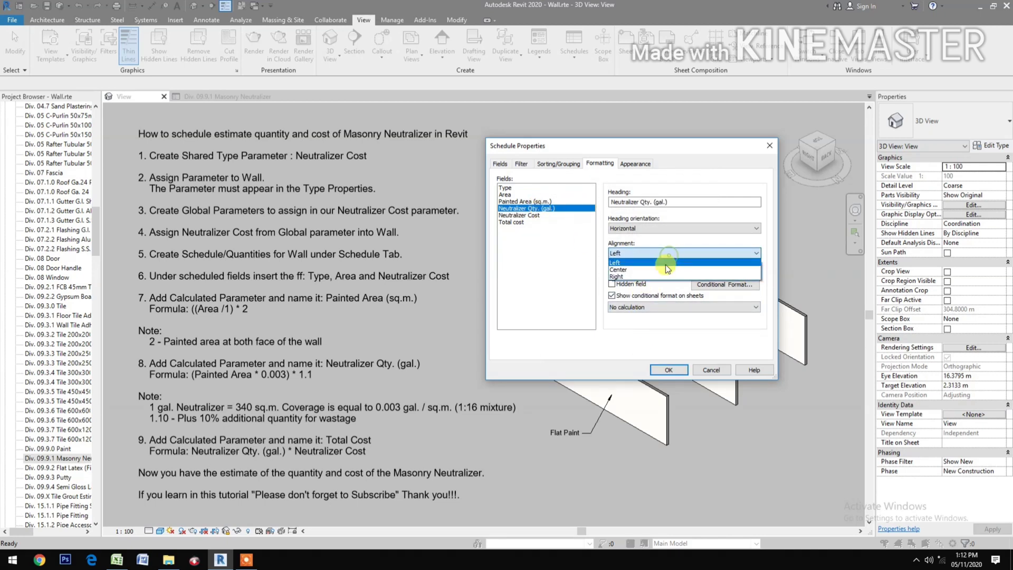
click(640, 274)
Step: Override the Neutralizer Qty. (gal.) field's default format with Fixed units rounded to 2 decimal places, and set it to calculate totals
click(709, 266)
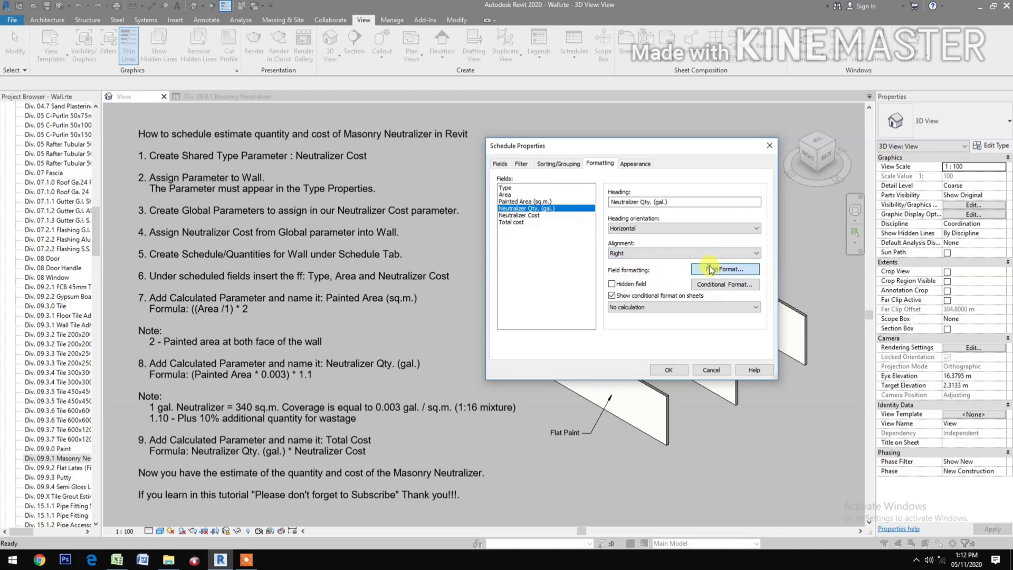
click(552, 191)
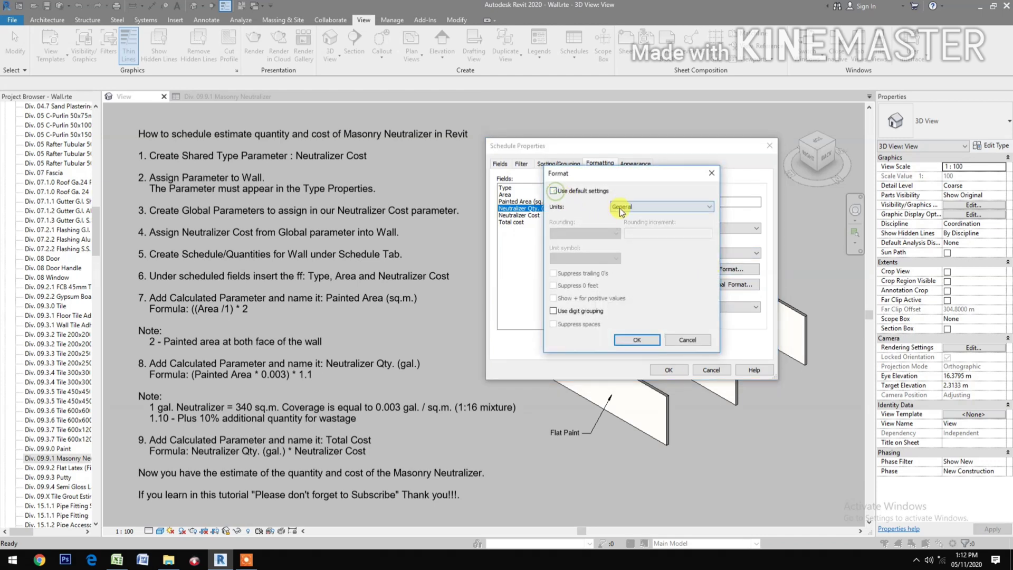
click(662, 206)
click(619, 221)
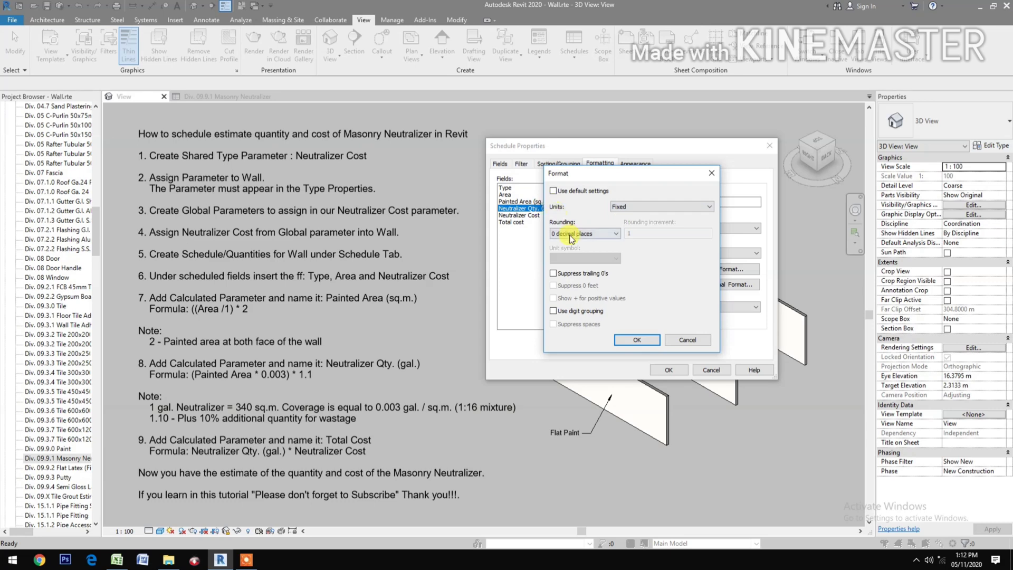
click(569, 234)
click(566, 278)
click(638, 340)
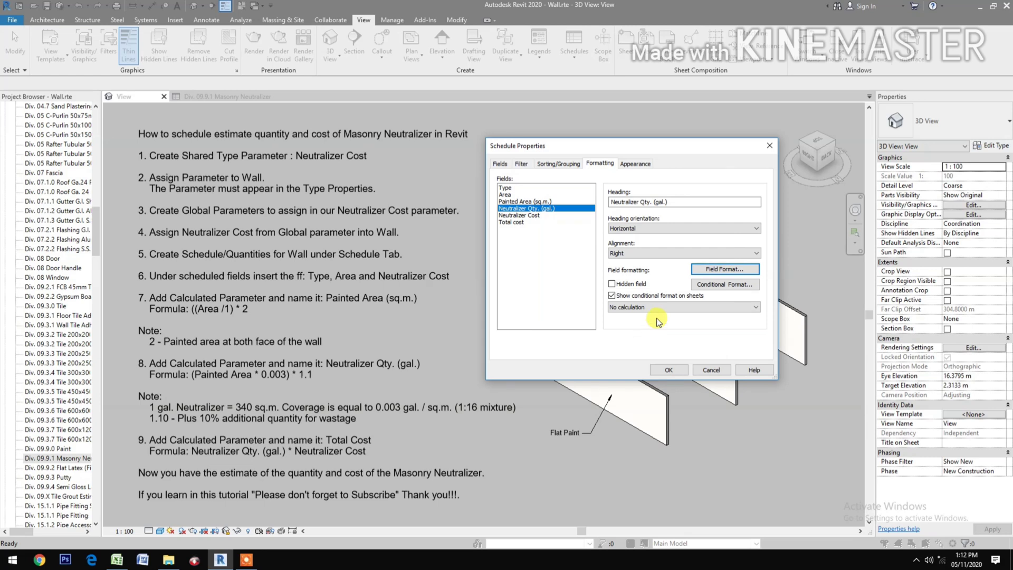
click(654, 307)
click(655, 323)
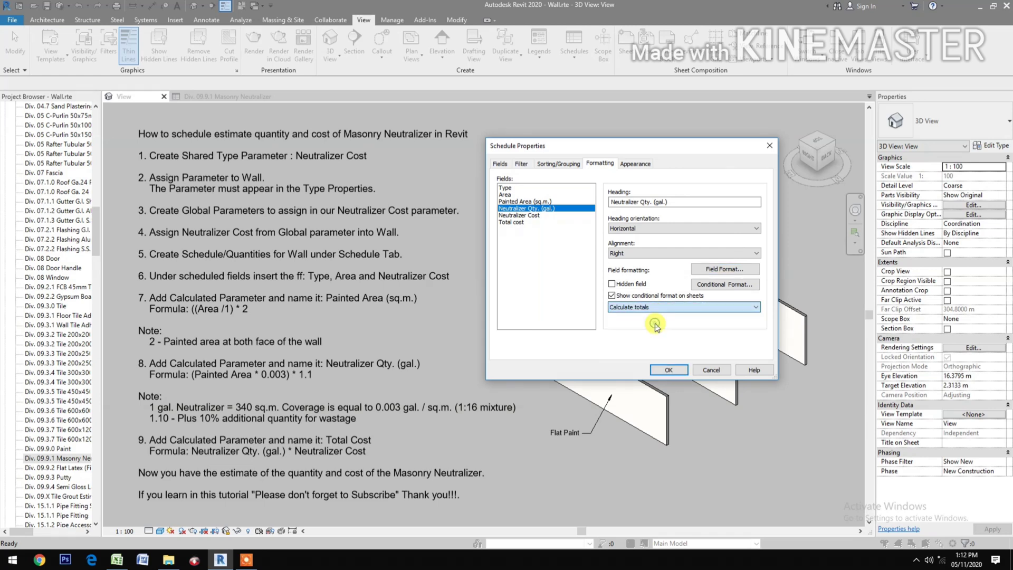
Step: Set the alignment of the Painted Area (sq.m.) field to Right
click(533, 201)
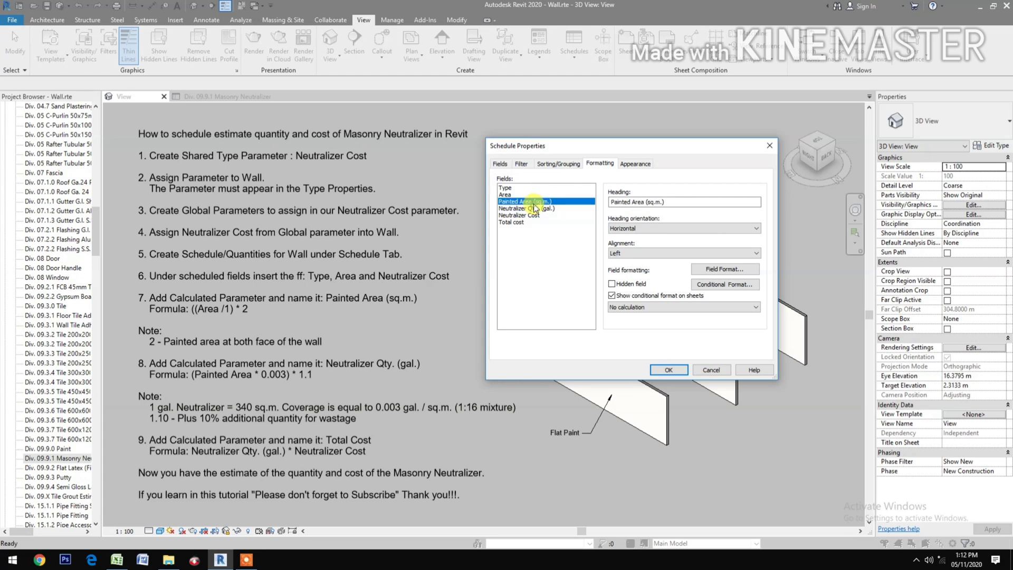
click(653, 254)
click(659, 276)
Step: Override the Painted Area (sq.m.) field's default format with Fixed units rounded to 2 decimal places, and set it to calculate totals
click(739, 270)
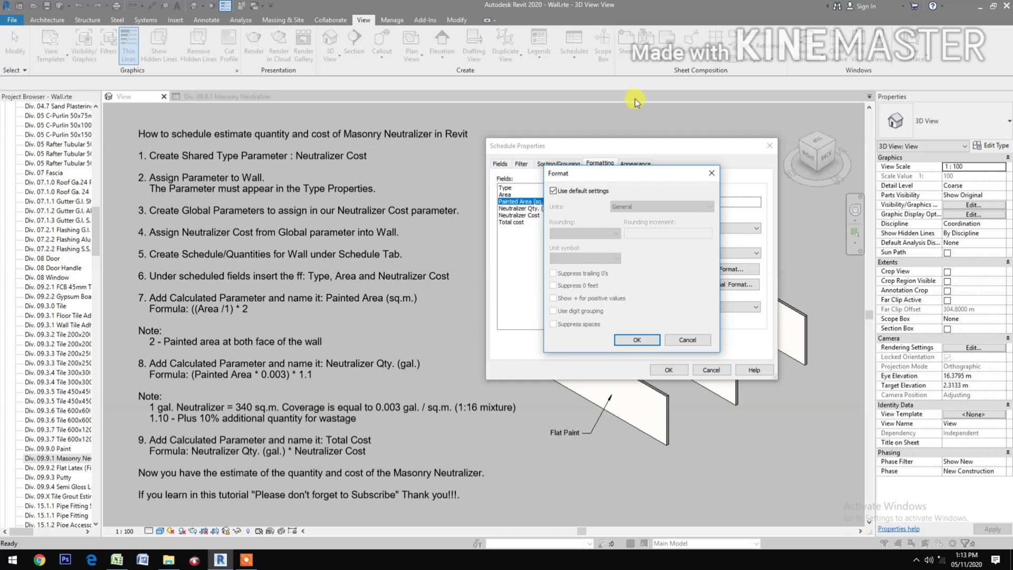
click(553, 190)
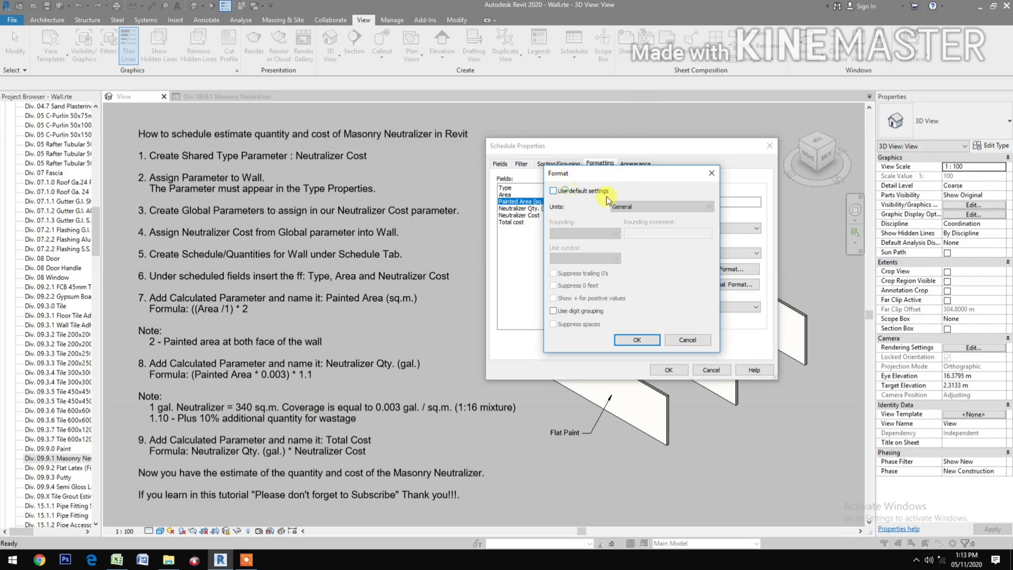
click(628, 206)
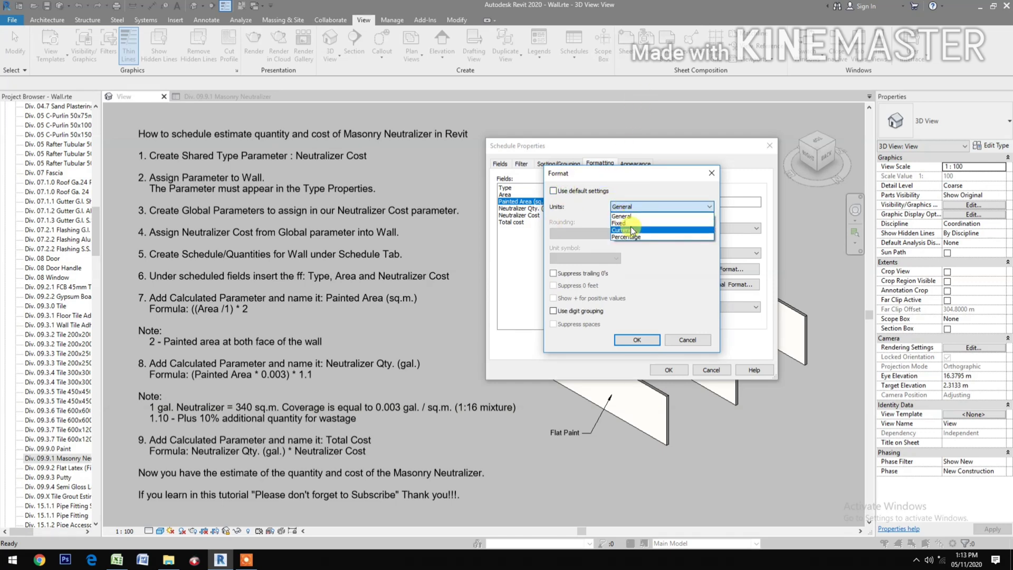
click(631, 223)
click(599, 233)
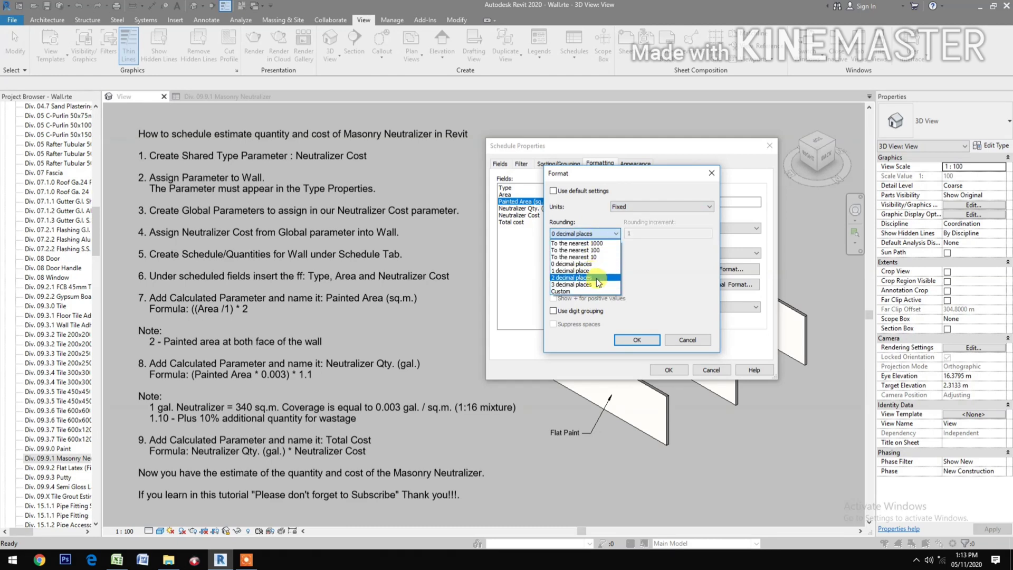
click(592, 277)
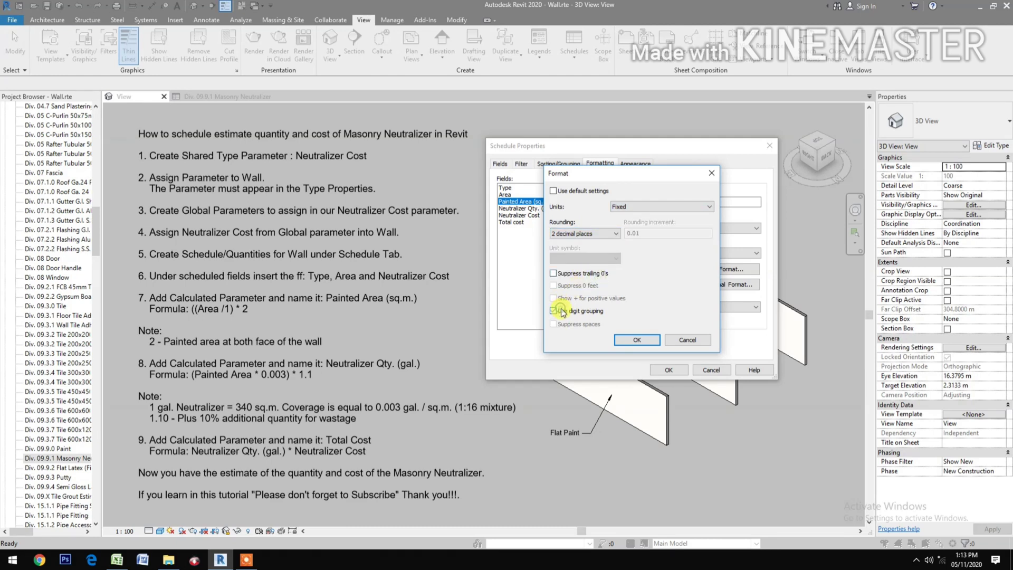
click(641, 343)
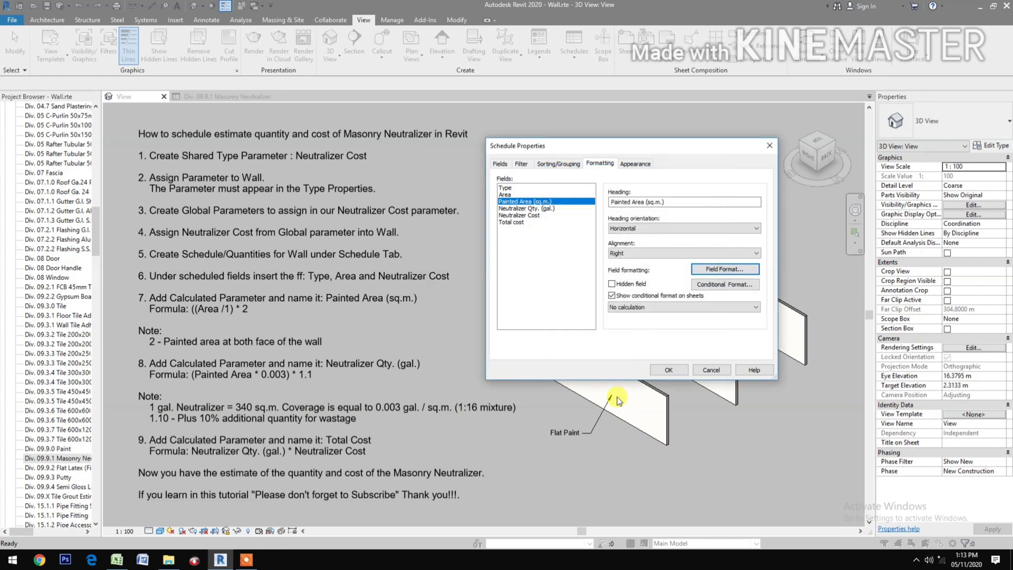
click(660, 308)
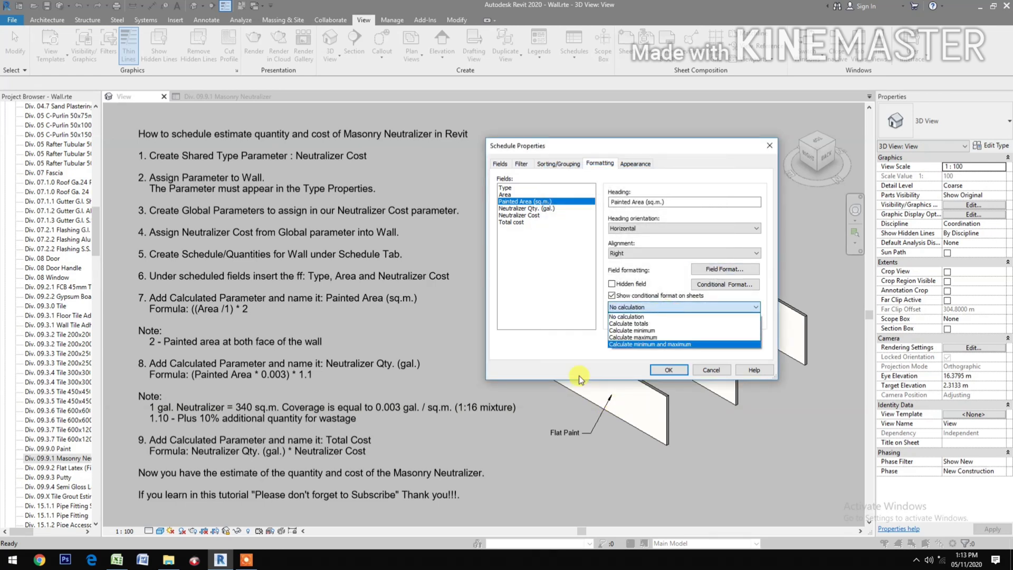
click(642, 323)
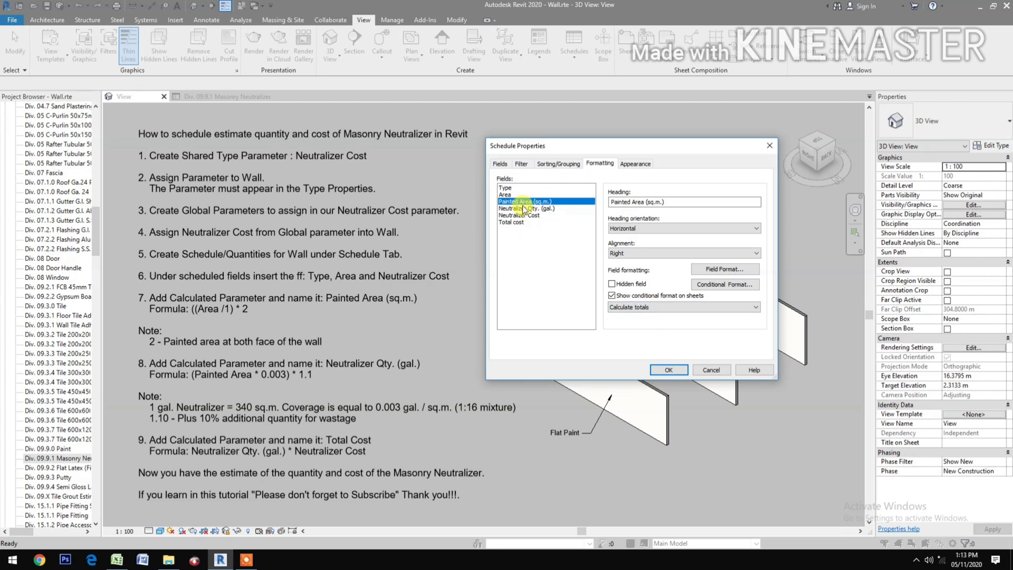
Step: Set the Area field's alignment to Right and accept the schedule properties to generate the wall schedule
click(506, 194)
click(694, 257)
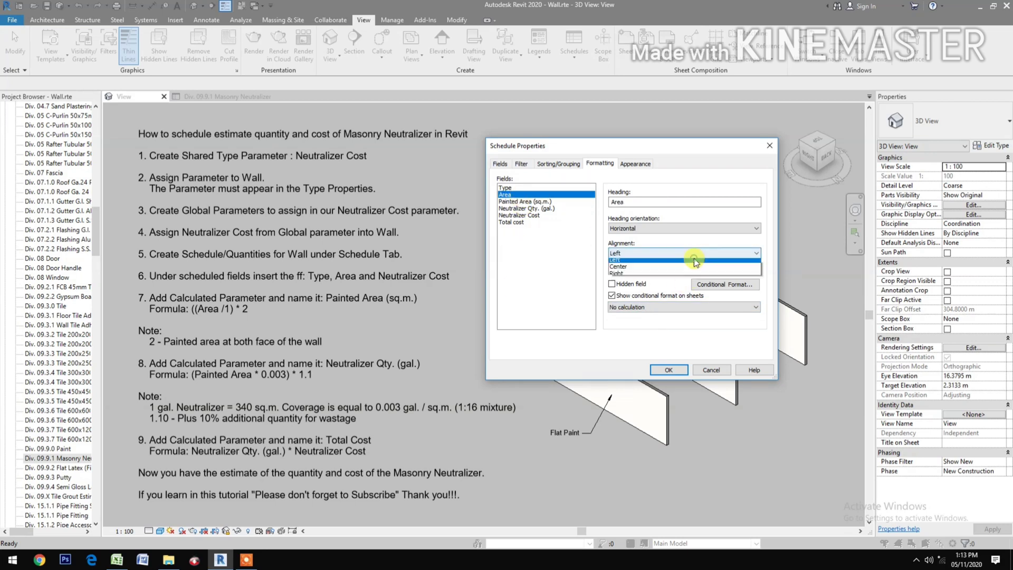
click(728, 277)
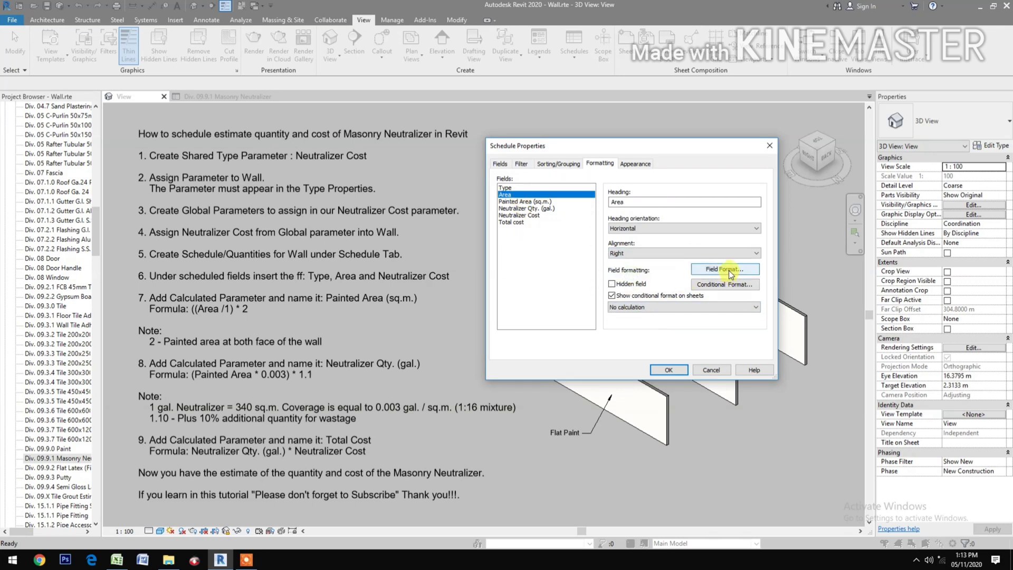
click(617, 307)
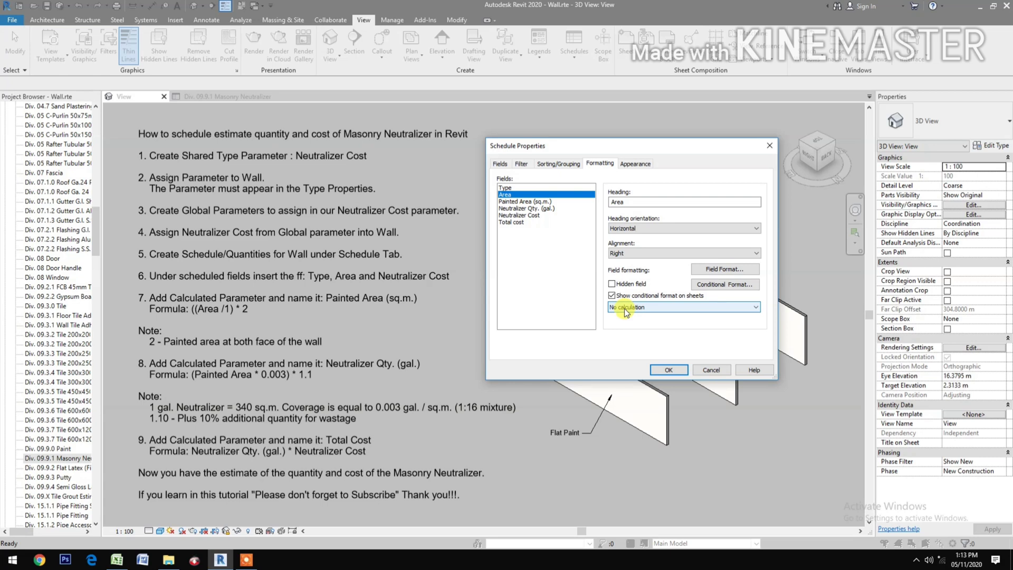
click(519, 202)
click(521, 209)
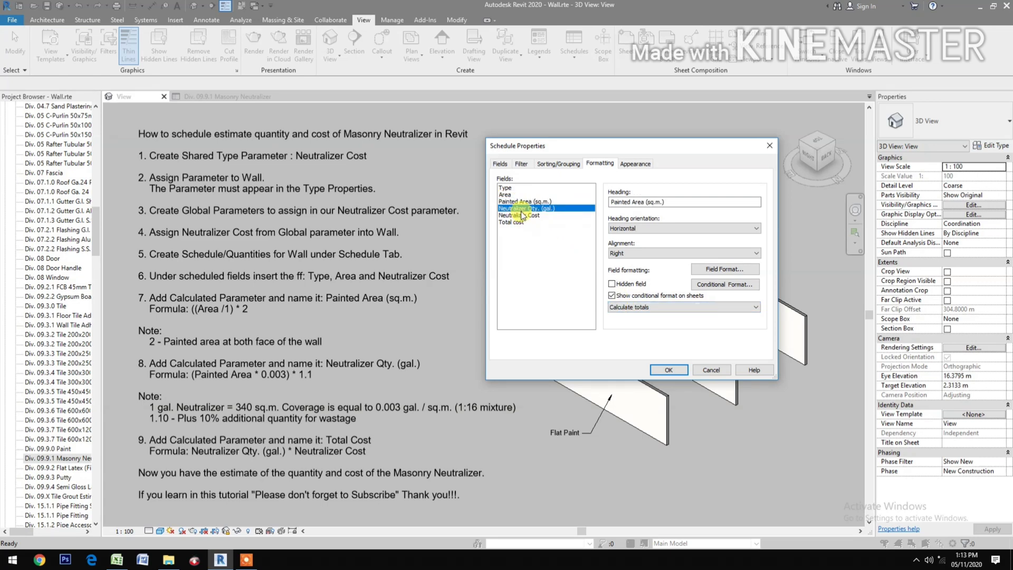
click(666, 369)
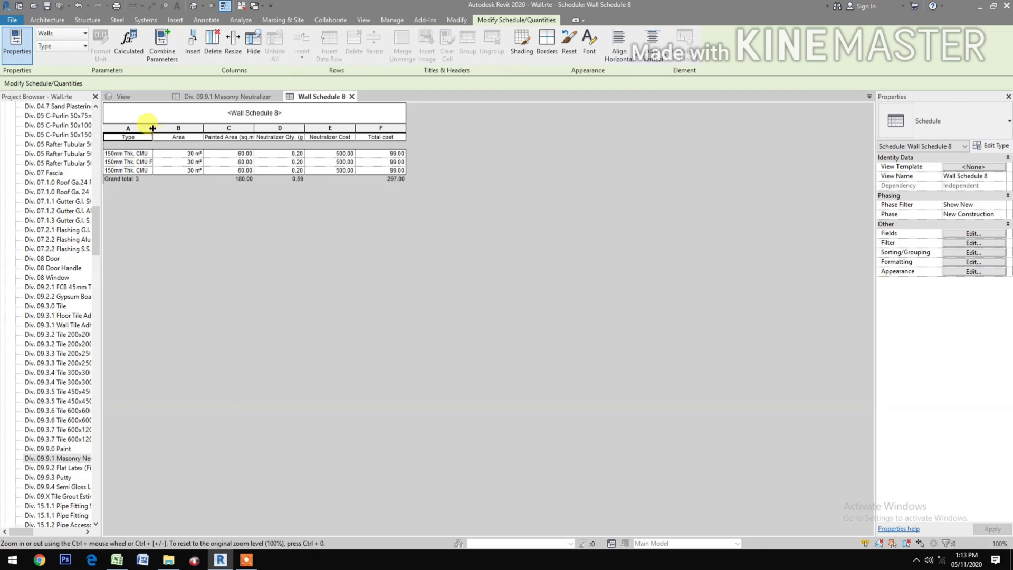
Step: Widen the wall schedule's columns to fit their headings and turn off the blank row before data
drag(152, 128, 366, 132)
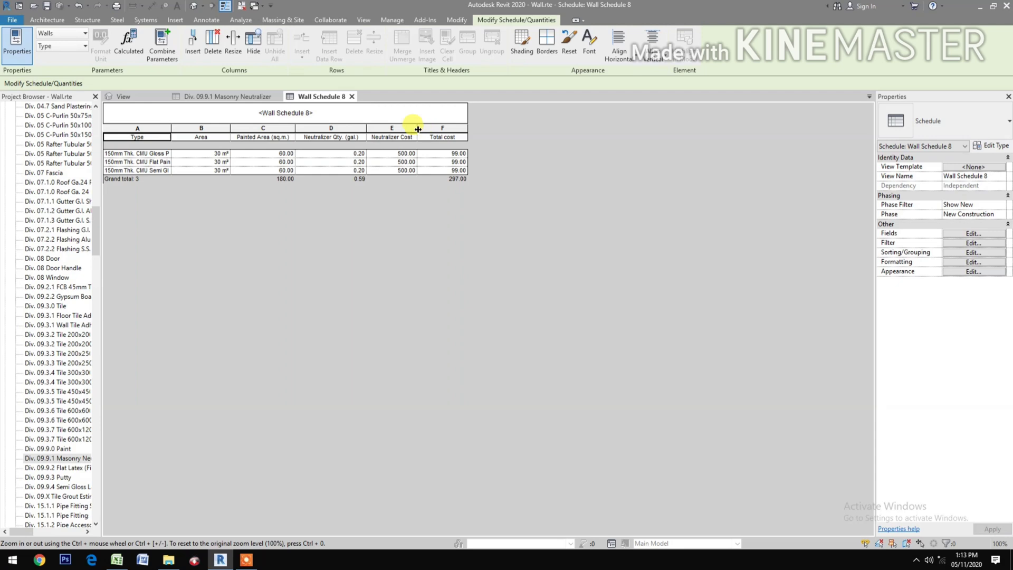
drag(418, 129, 426, 130)
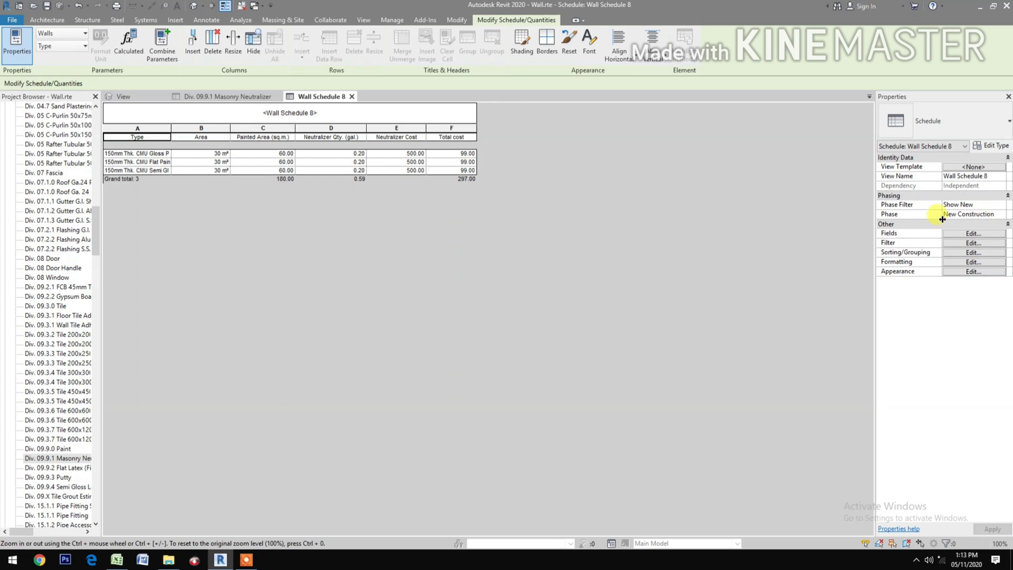
click(972, 234)
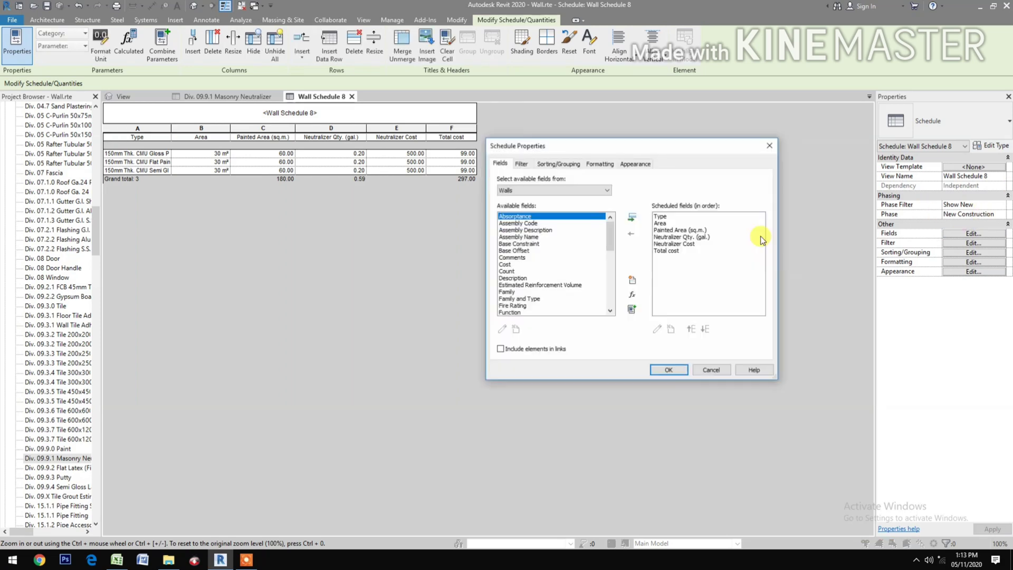
click(636, 164)
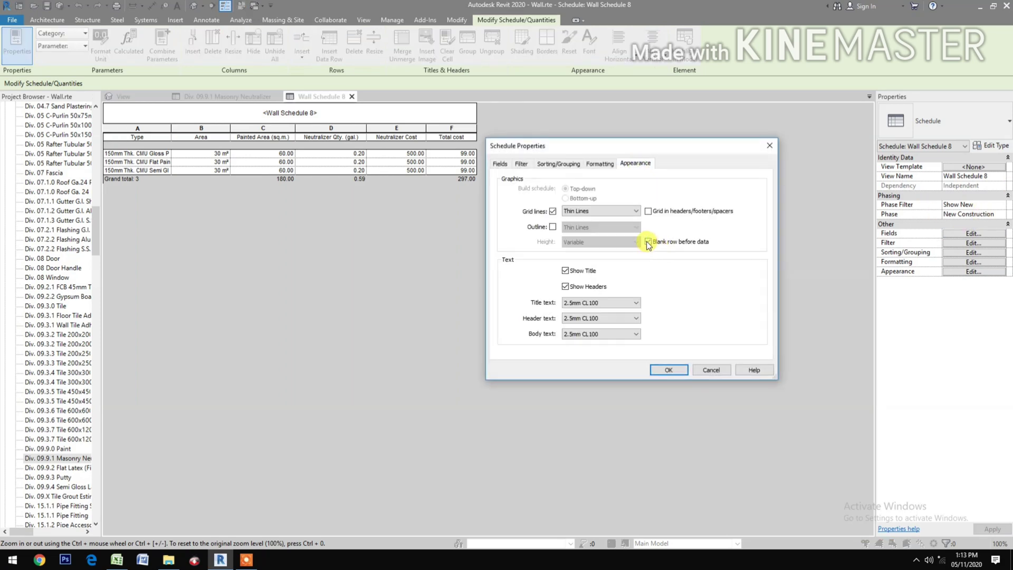
click(646, 242)
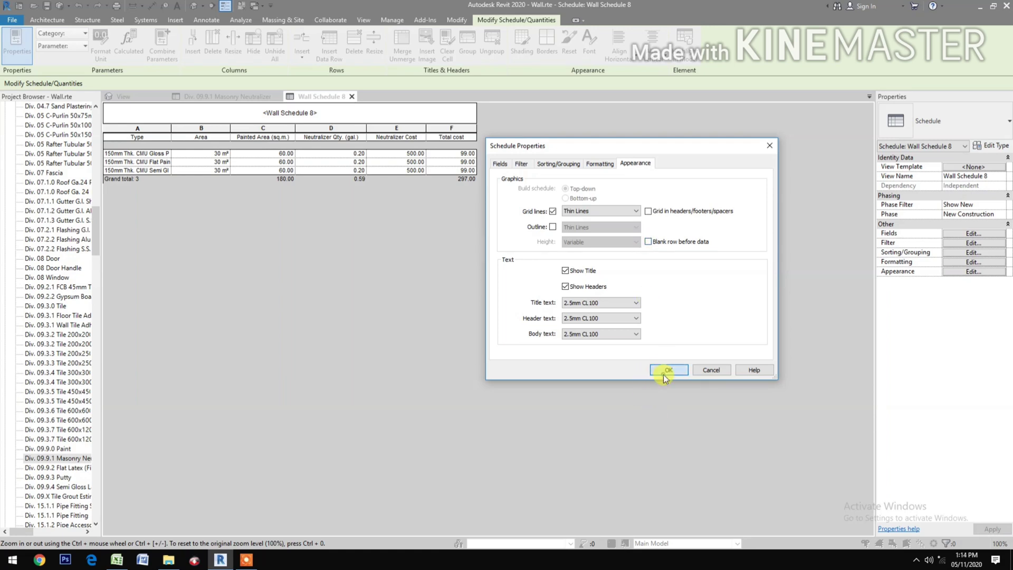
click(667, 370)
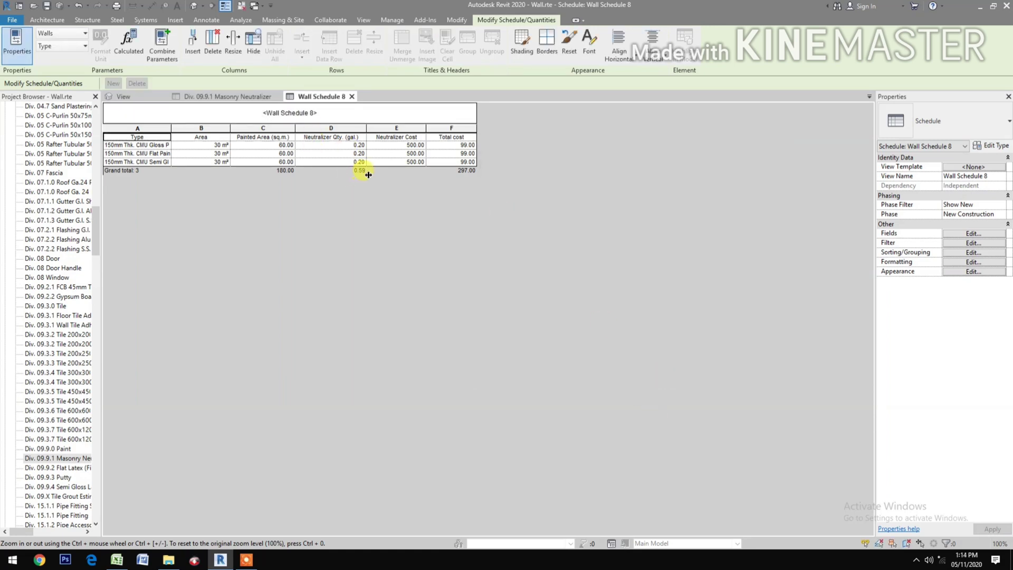
Step: Set the Neutralizer Cost global parameter to 520 and apply it to the project
click(400, 24)
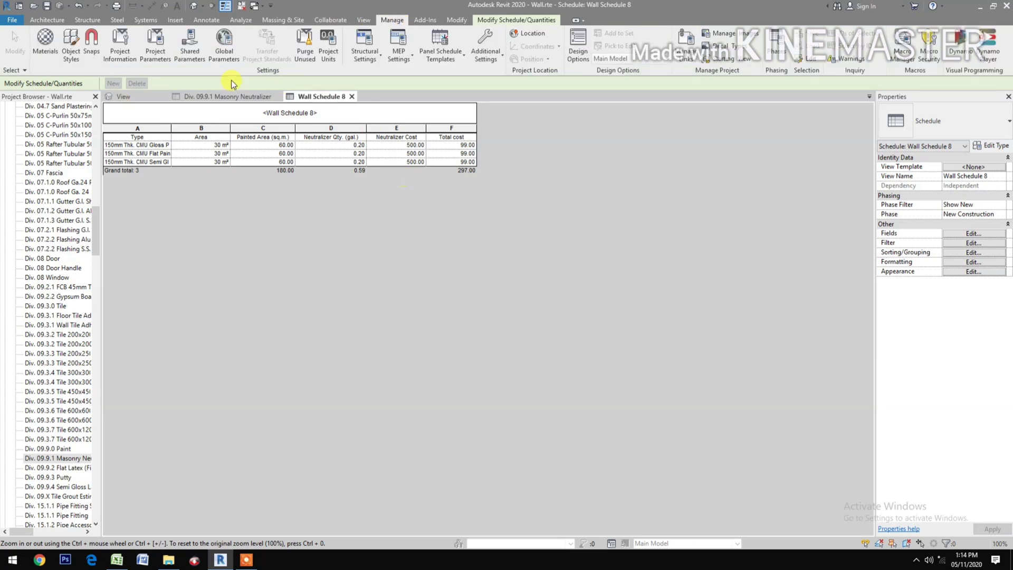
click(224, 45)
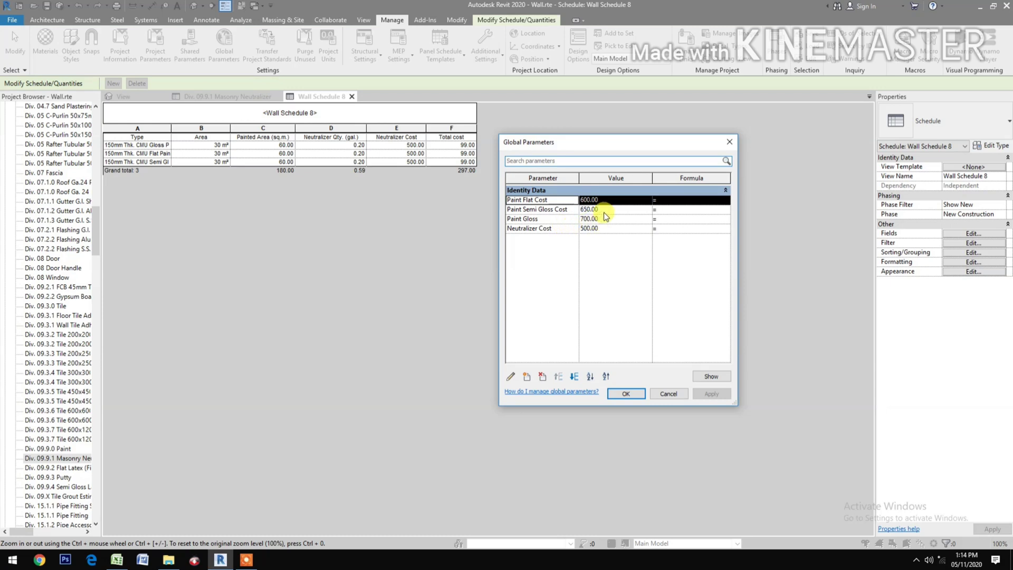
click(606, 228)
double_click(606, 229)
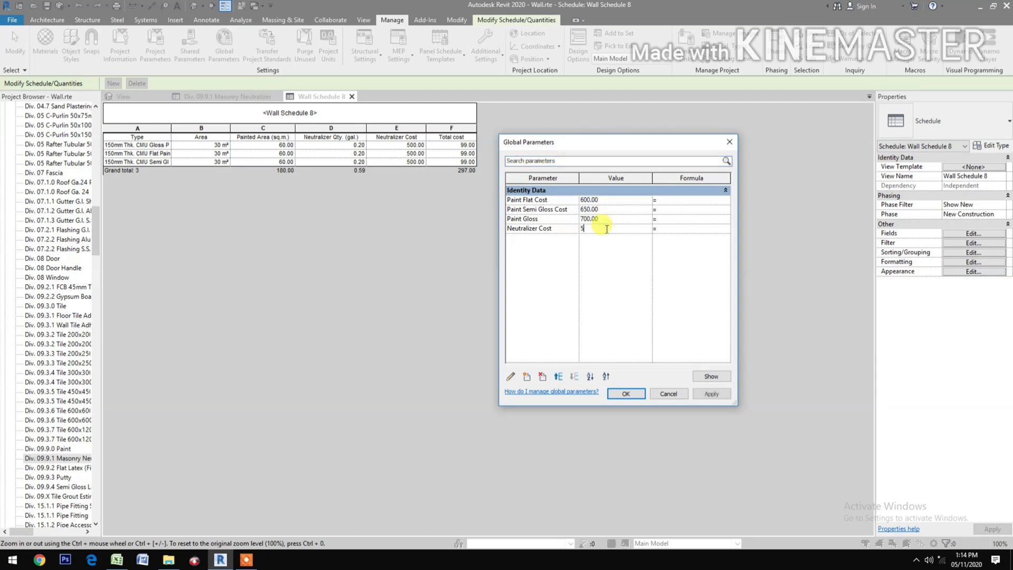
text(520)
click(712, 394)
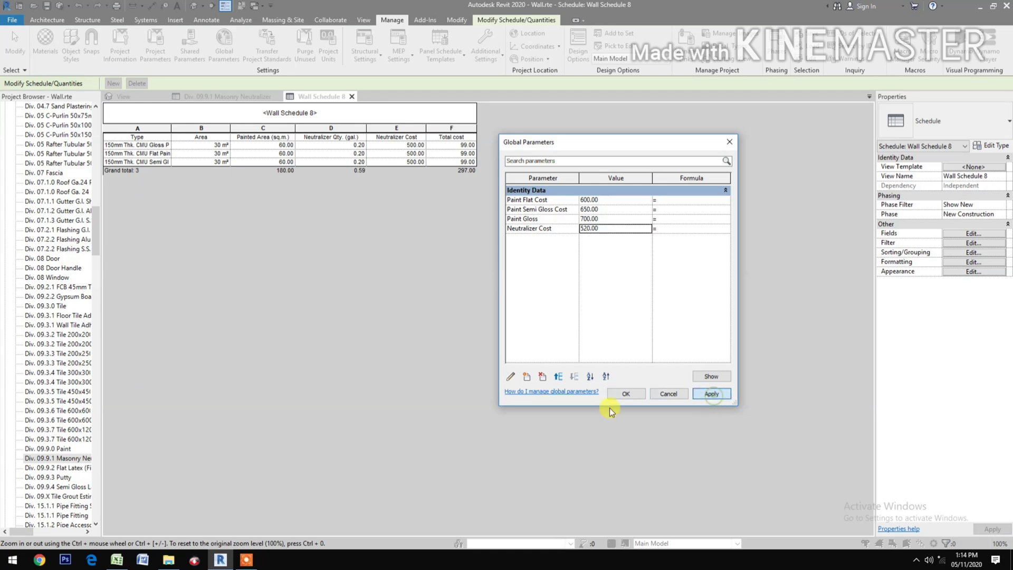
click(623, 395)
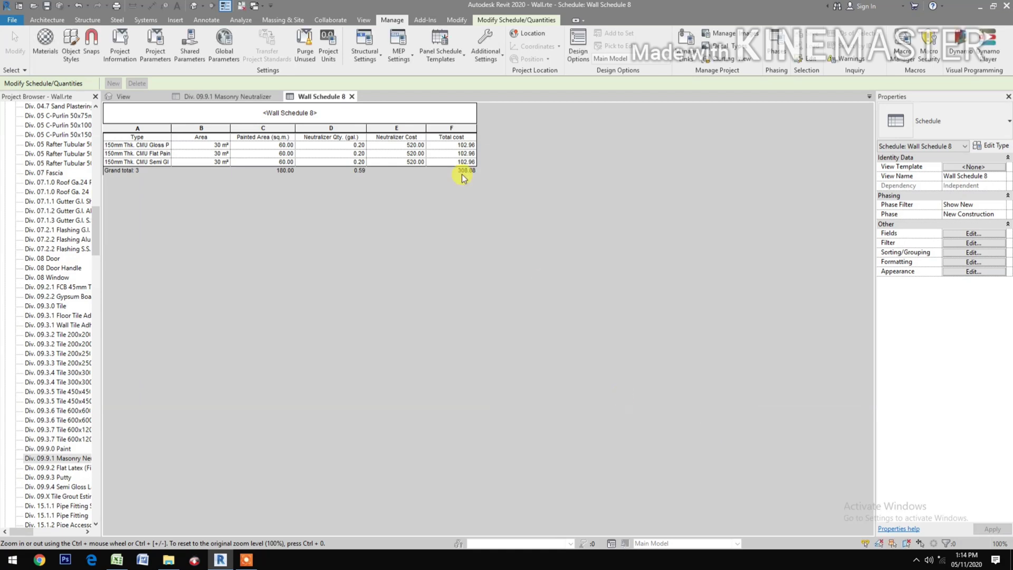